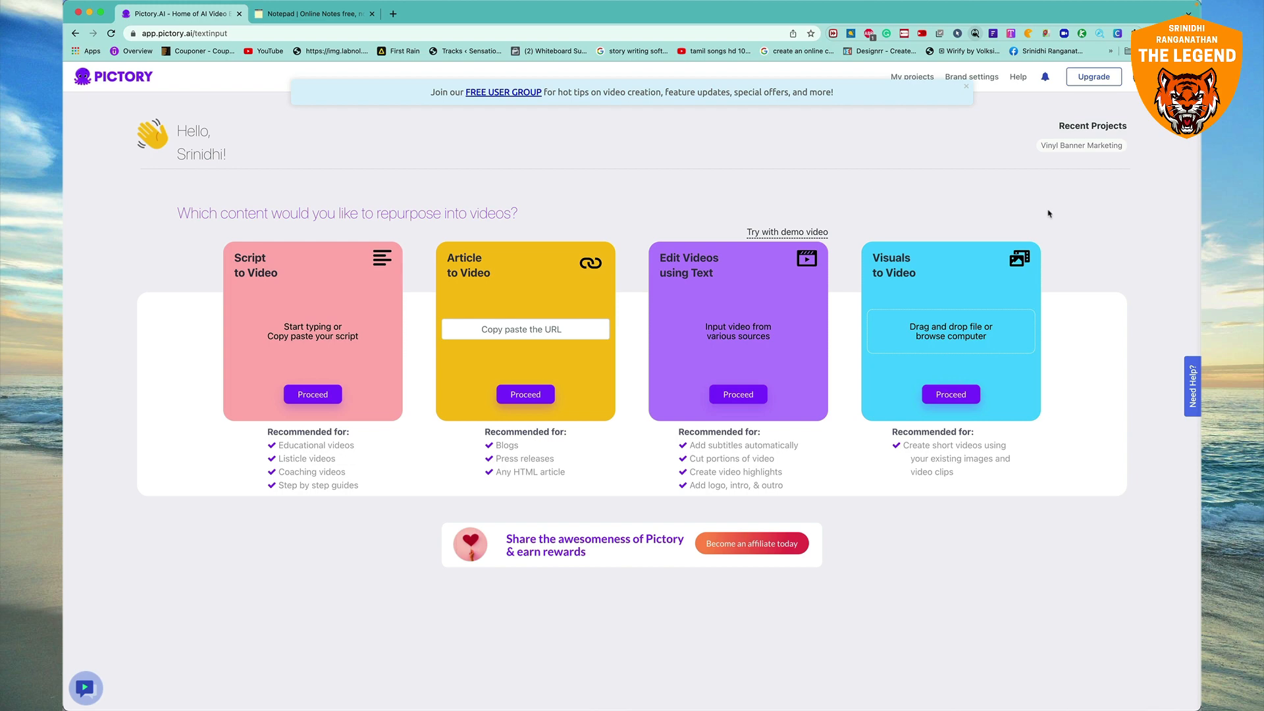
Start a Script to Video project and open the LinkedIn article "5 Leadership Skills You Need to Succeed" in a separate browser tab
{"action": "left_click", "coordinate": [308, 397]}
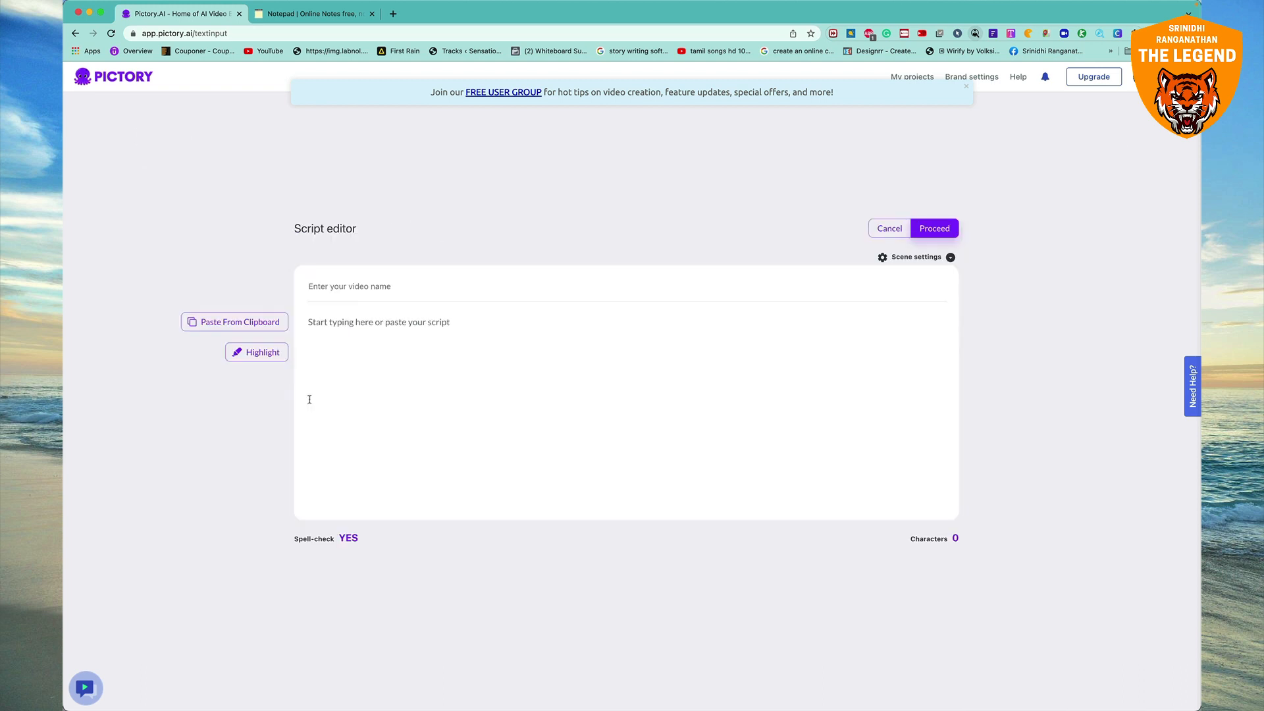
{"action": "left_click", "coordinate": [387, 285]}
{"action": "left_click", "coordinate": [393, 14]}
{"action": "key", "text": "super+v"}
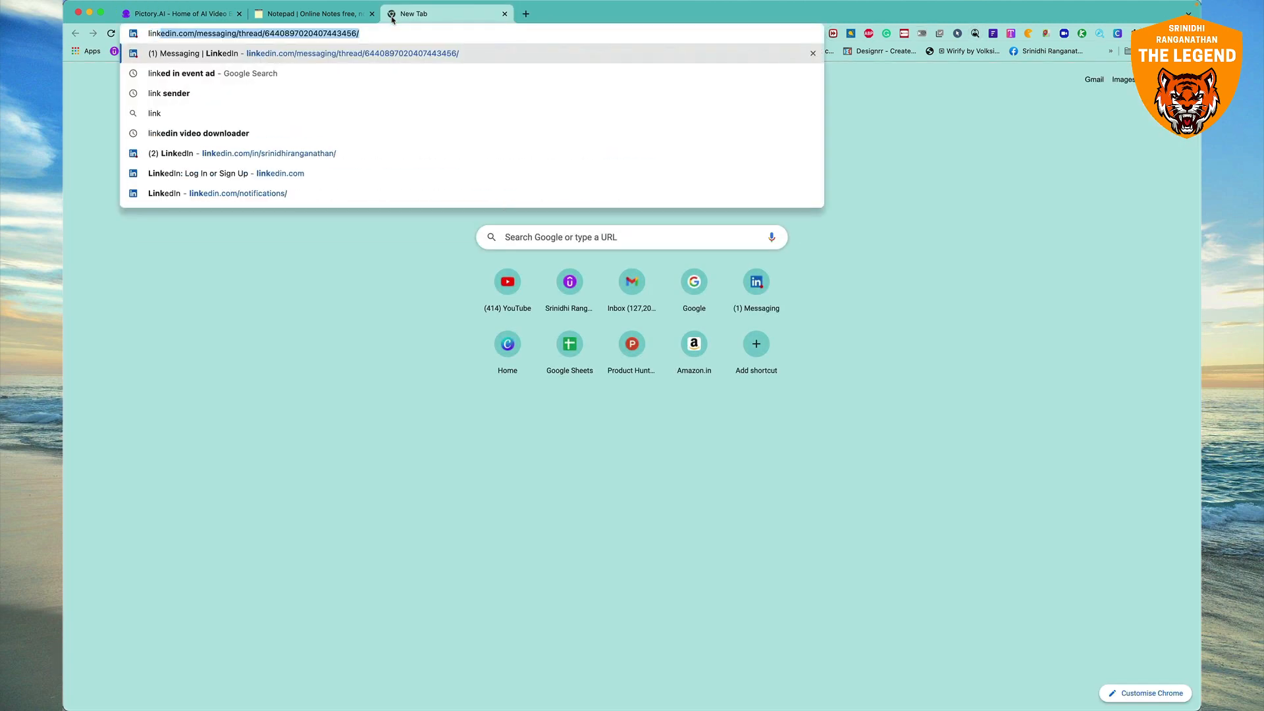
{"action": "key", "text": "Return"}
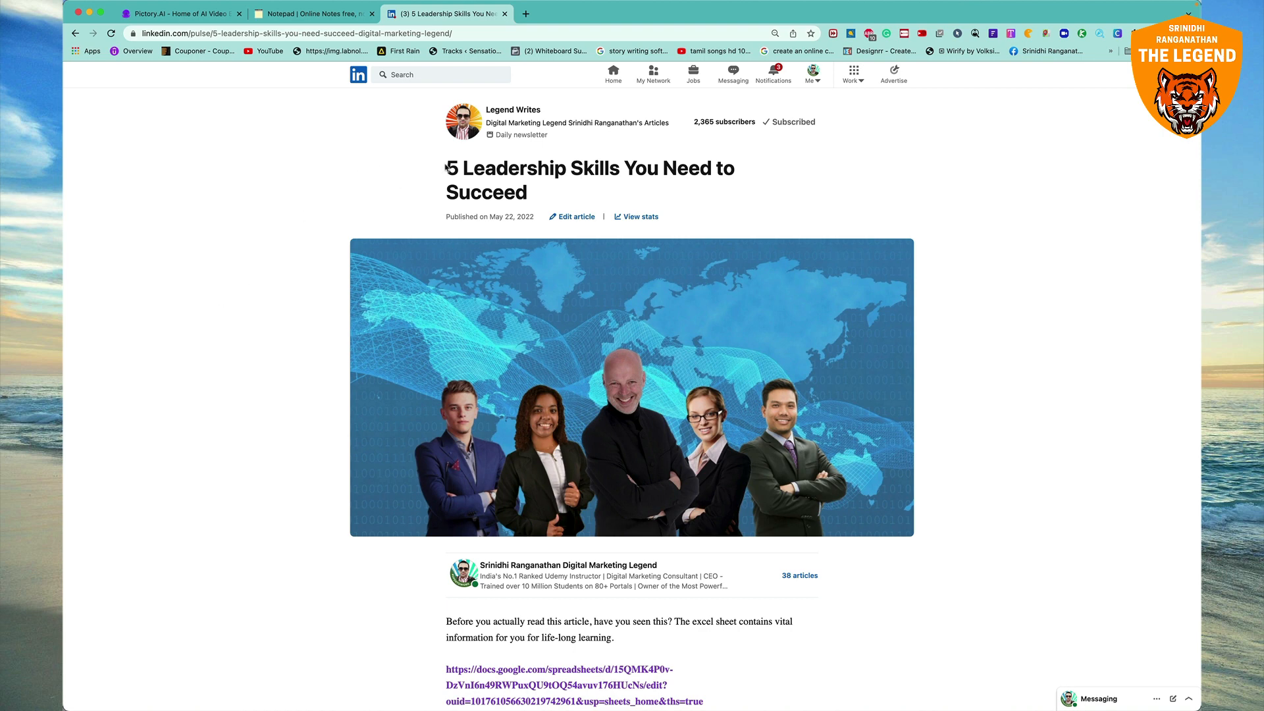
Copy the article's title "5 Leadership Skills You Need to Succeed" into the script editor as the video name
{"action": "left_click_drag", "start_coordinate": [446, 169], "coordinate": [531, 200]}
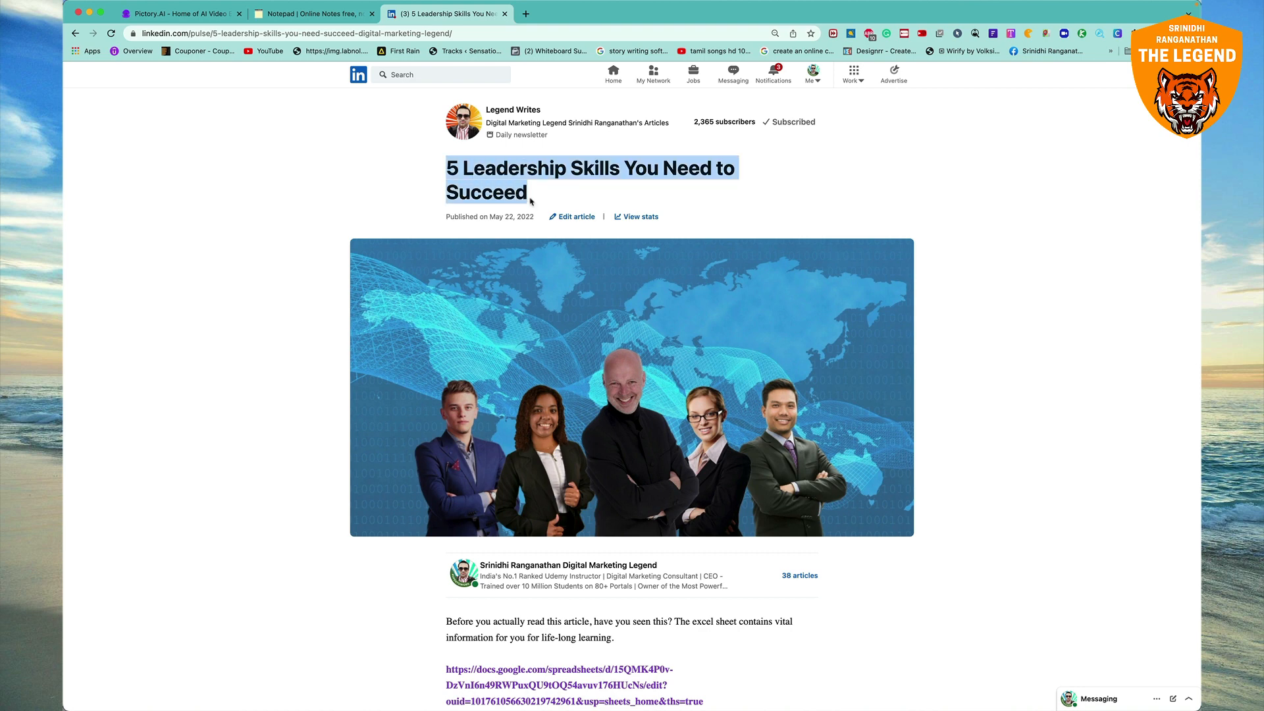
{"action": "key", "text": "super+c"}
{"action": "left_click", "coordinate": [190, 20]}
{"action": "left_click", "coordinate": [343, 291]}
{"action": "key", "text": "super+v"}
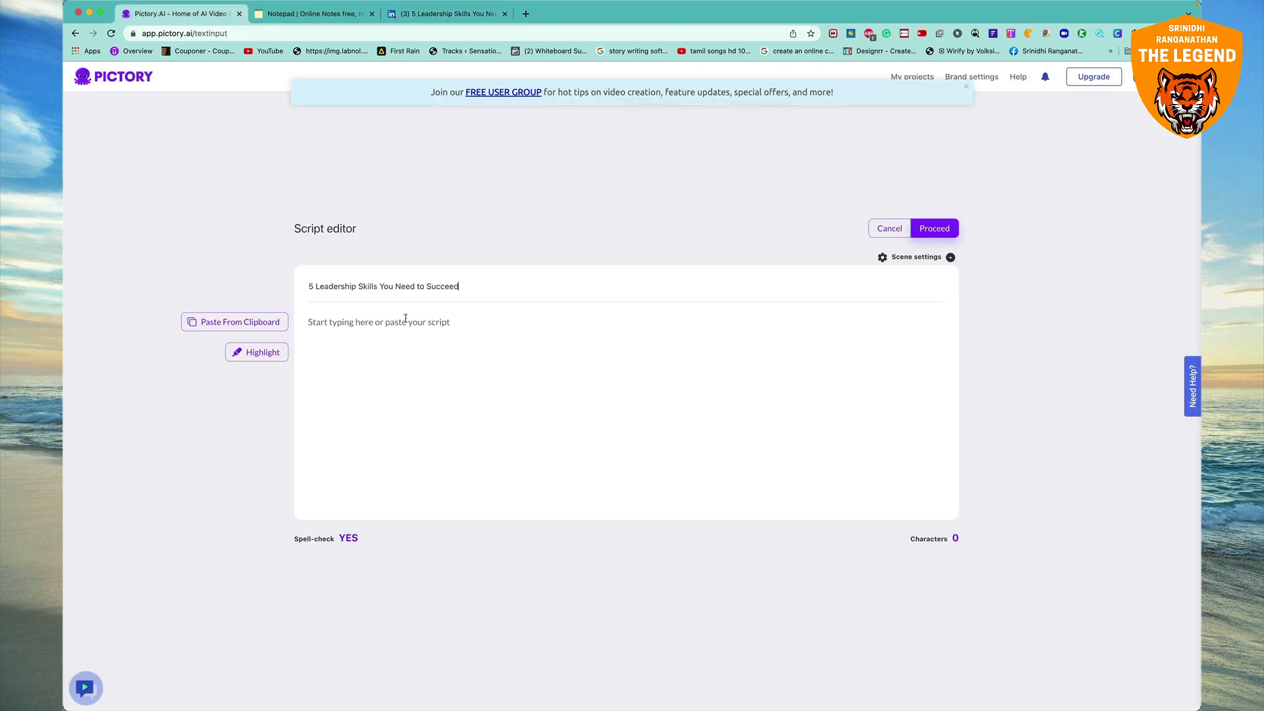
Copy the article text from "Are you born a leader" through the end of the Conclusion into the script body
{"action": "left_click", "coordinate": [443, 16]}
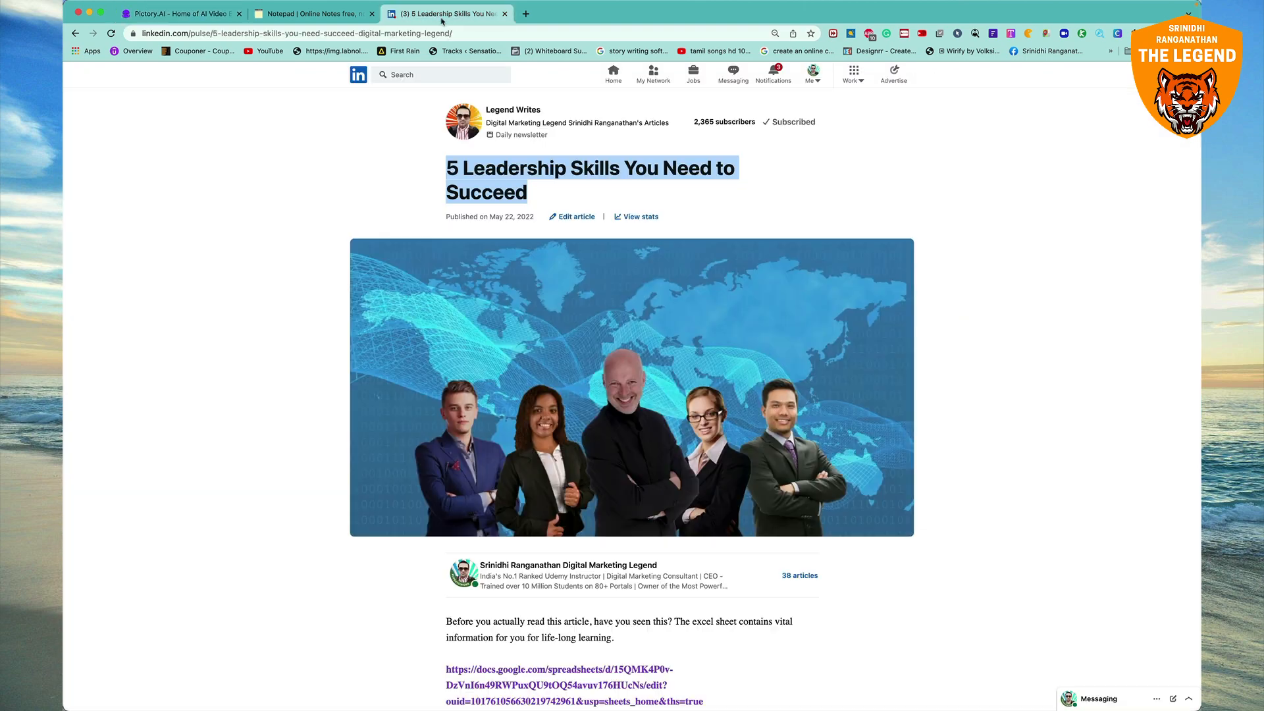
{"action": "scroll", "coordinate": [482, 460], "scroll_direction": "down", "scroll_amount": 2}
{"action": "scroll", "coordinate": [425, 547], "scroll_direction": "down", "scroll_amount": 5}
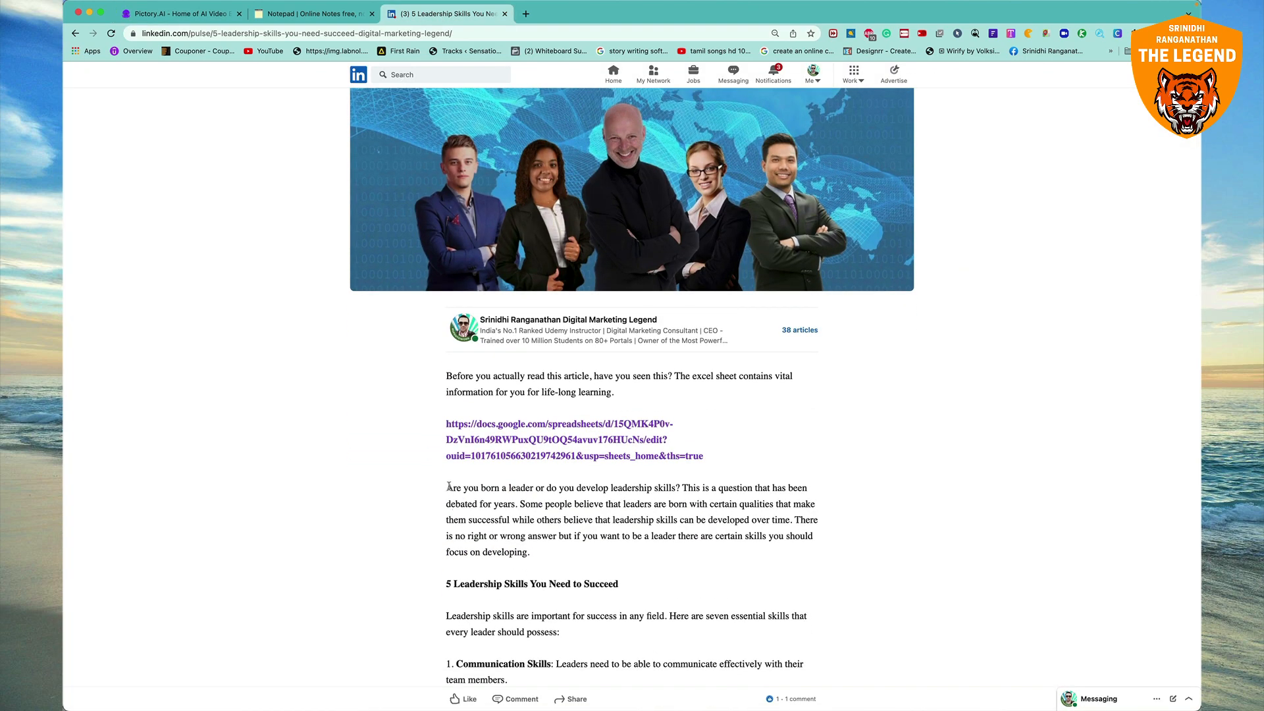
{"action": "left_click_drag", "start_coordinate": [449, 486], "coordinate": [546, 556]}
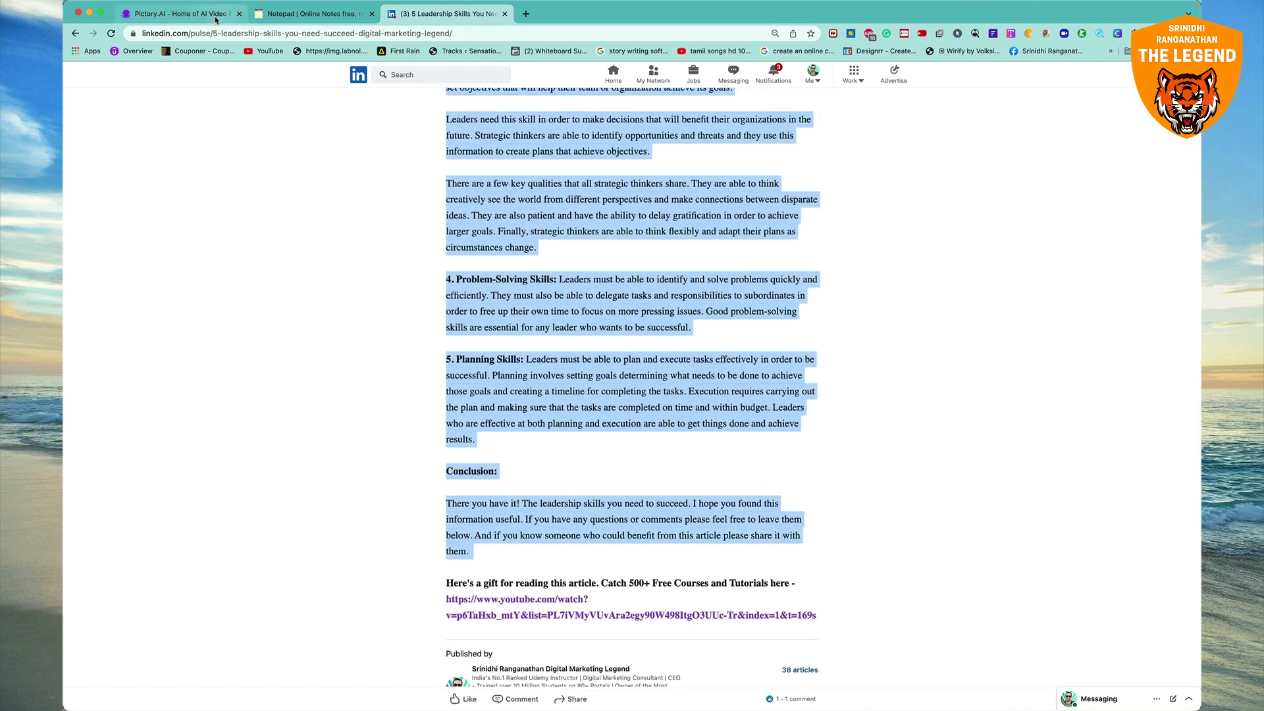
{"action": "left_click", "coordinate": [215, 20]}
{"action": "left_click", "coordinate": [362, 338]}
{"action": "key", "text": "super+v"}
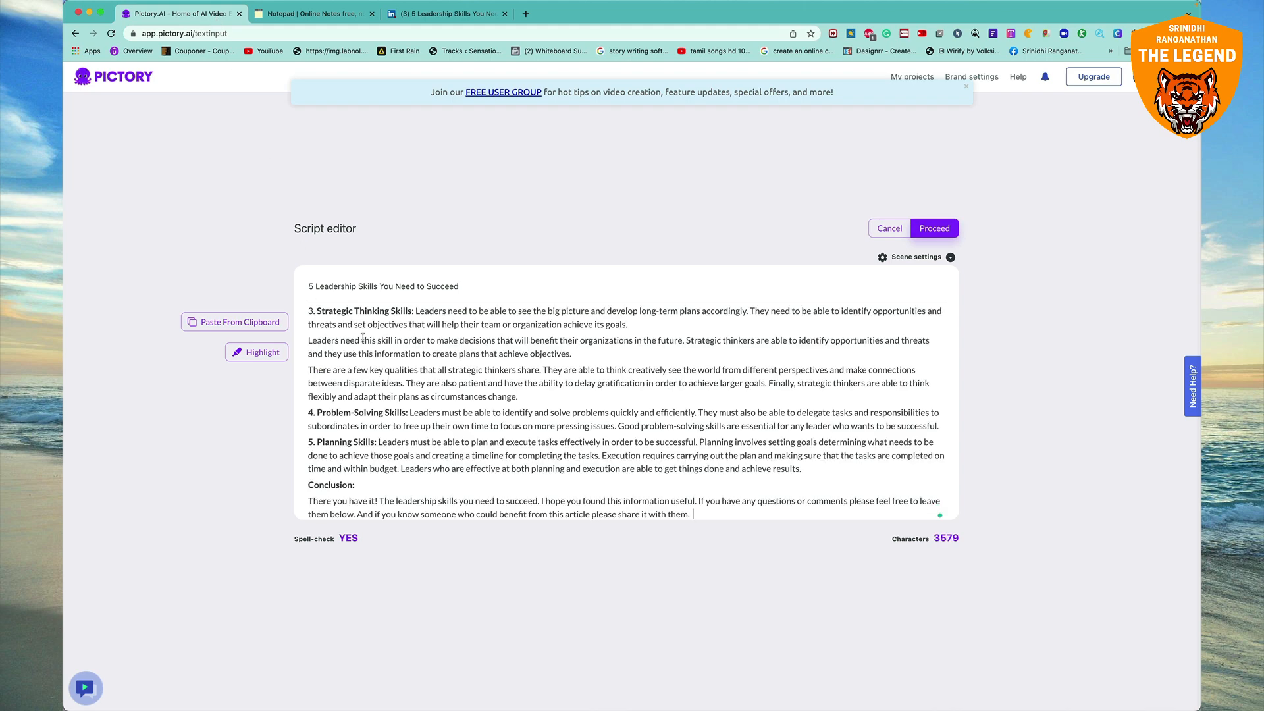
Highlight the opening question "Are you born a leader or do you develop leadership skills?" and set it apart with a blank line
{"action": "scroll", "coordinate": [386, 363], "scroll_direction": "up", "scroll_amount": 5}
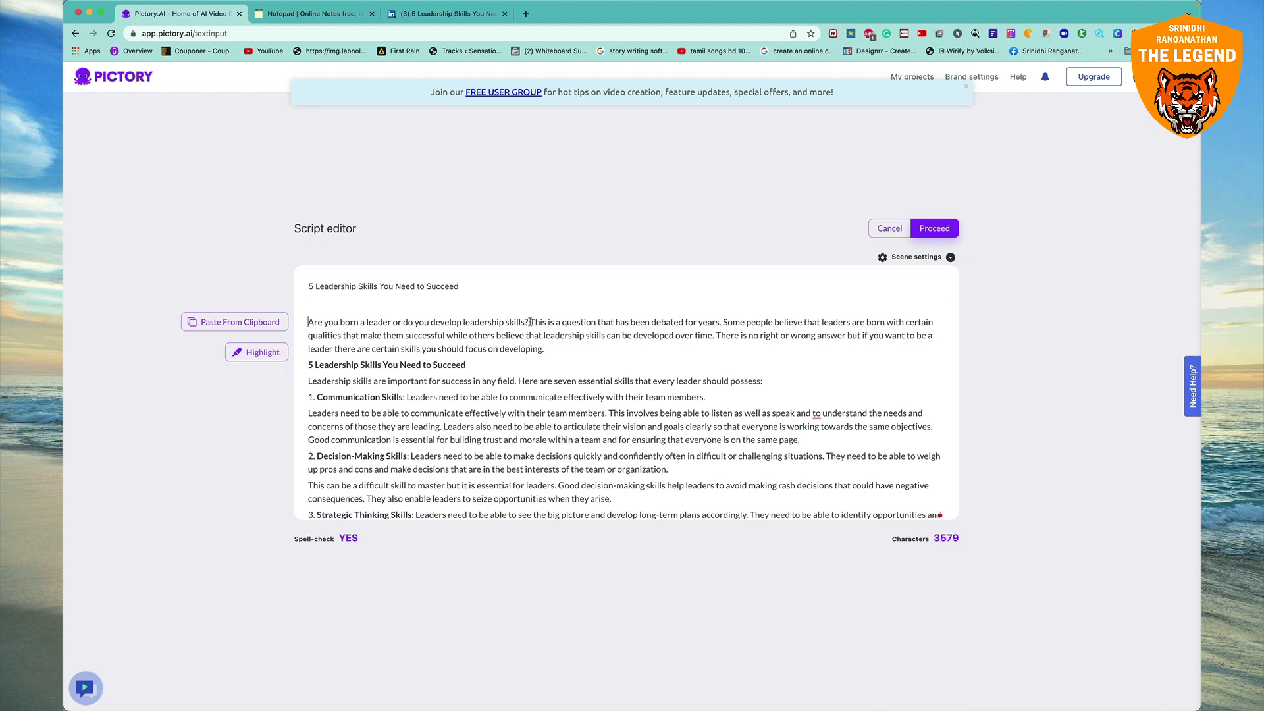
{"action": "left_click_drag", "start_coordinate": [530, 322], "coordinate": [308, 322]}
{"action": "left_click", "coordinate": [257, 352]}
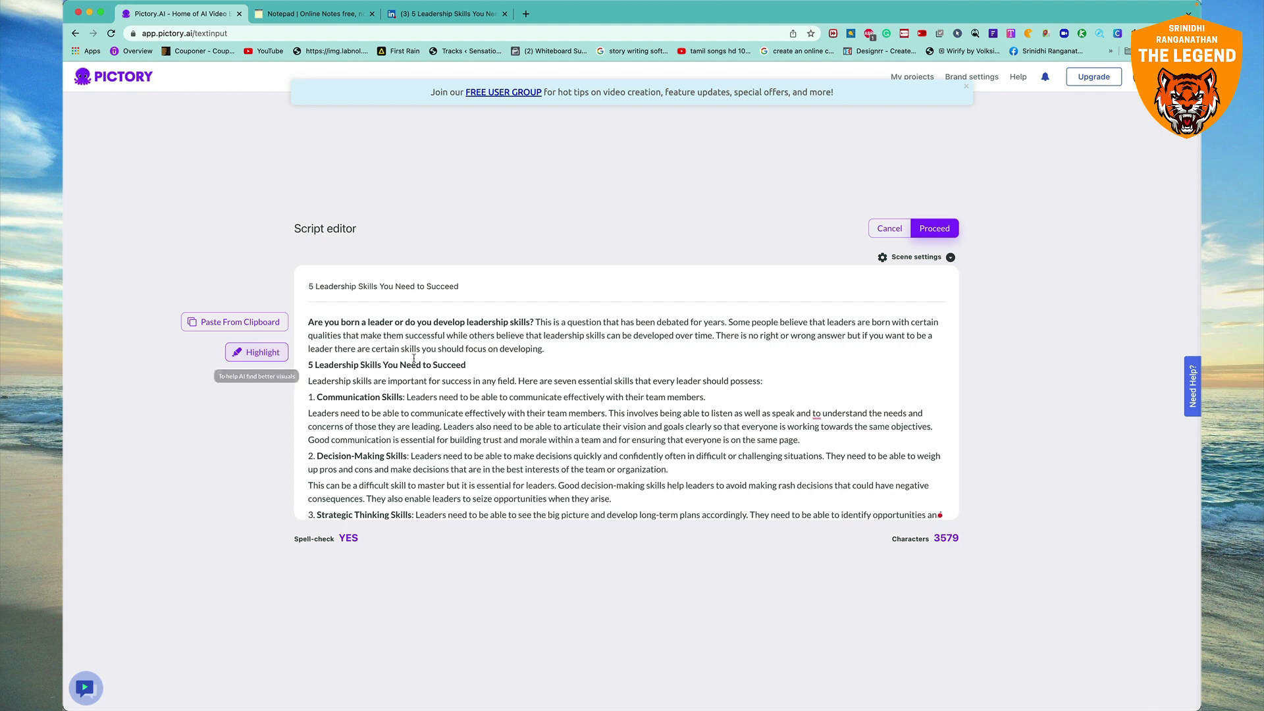
{"action": "left_click", "coordinate": [537, 322]}
{"action": "key", "text": "Return"}
{"action": "key", "text": "Return"}
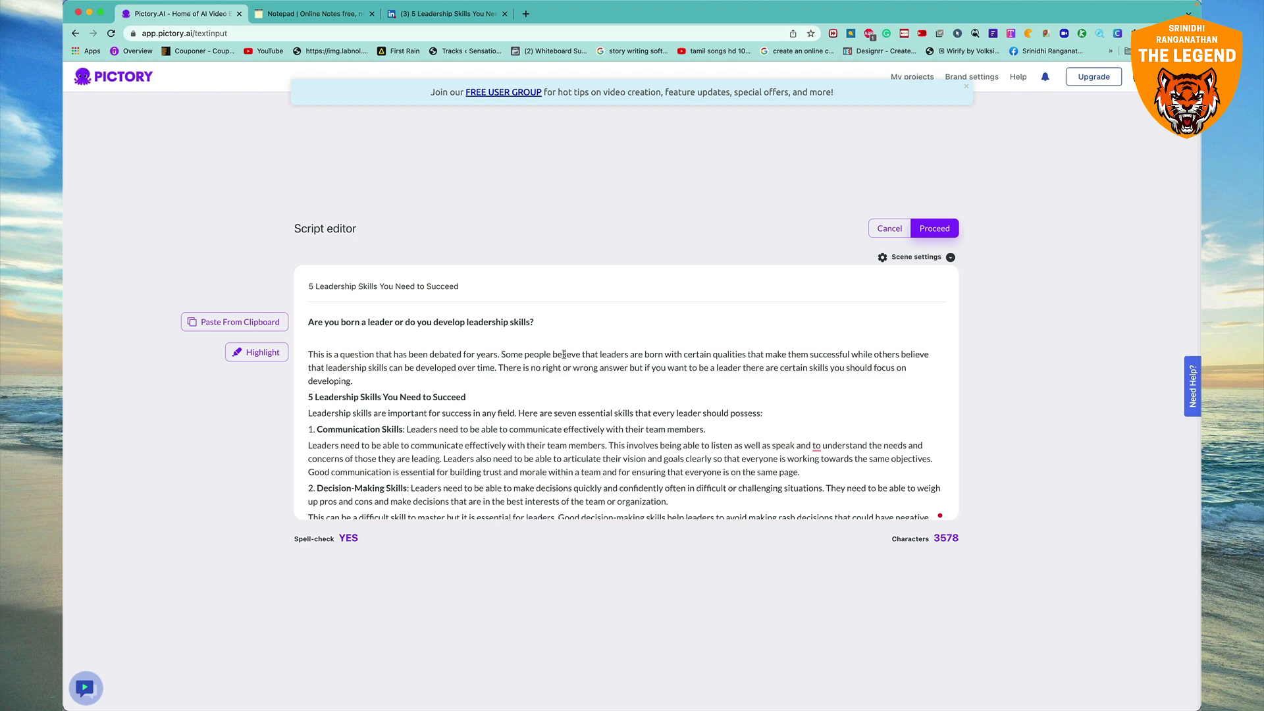
Insert a blank line before the "Conclusion:" heading in the script
{"action": "left_click", "coordinate": [590, 386]}
{"action": "scroll", "coordinate": [590, 386], "scroll_direction": "down", "scroll_amount": 10}
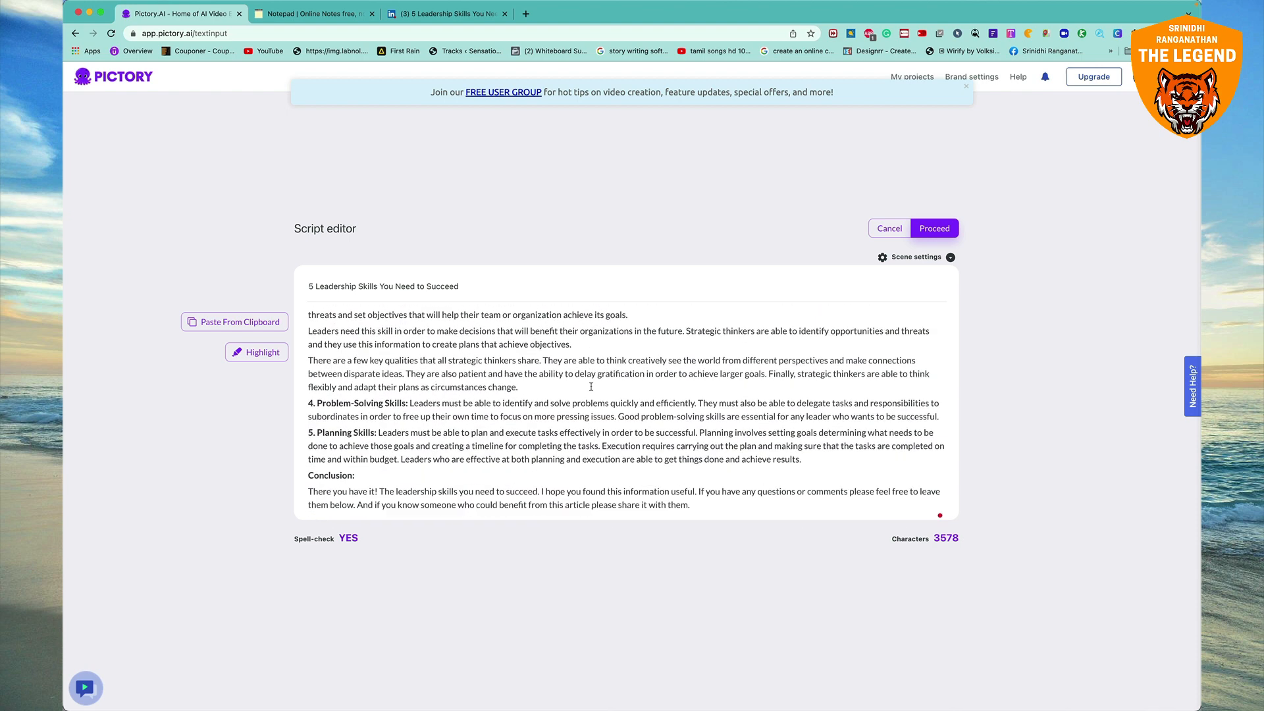
{"action": "left_click", "coordinate": [816, 459]}
{"action": "key", "text": "Return"}
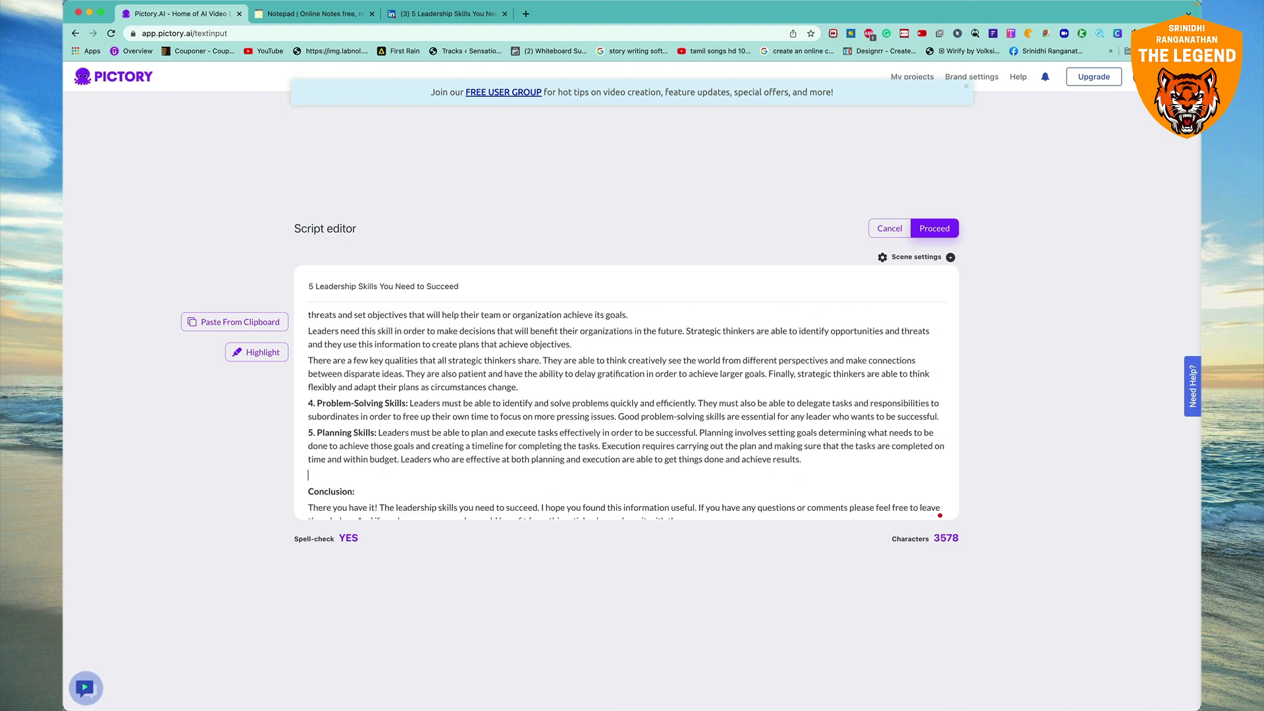
Highlight the sentence "The leadership skills you need to succeed." in the conclusion paragraph
{"action": "scroll", "coordinate": [750, 442], "scroll_direction": "down", "scroll_amount": 1}
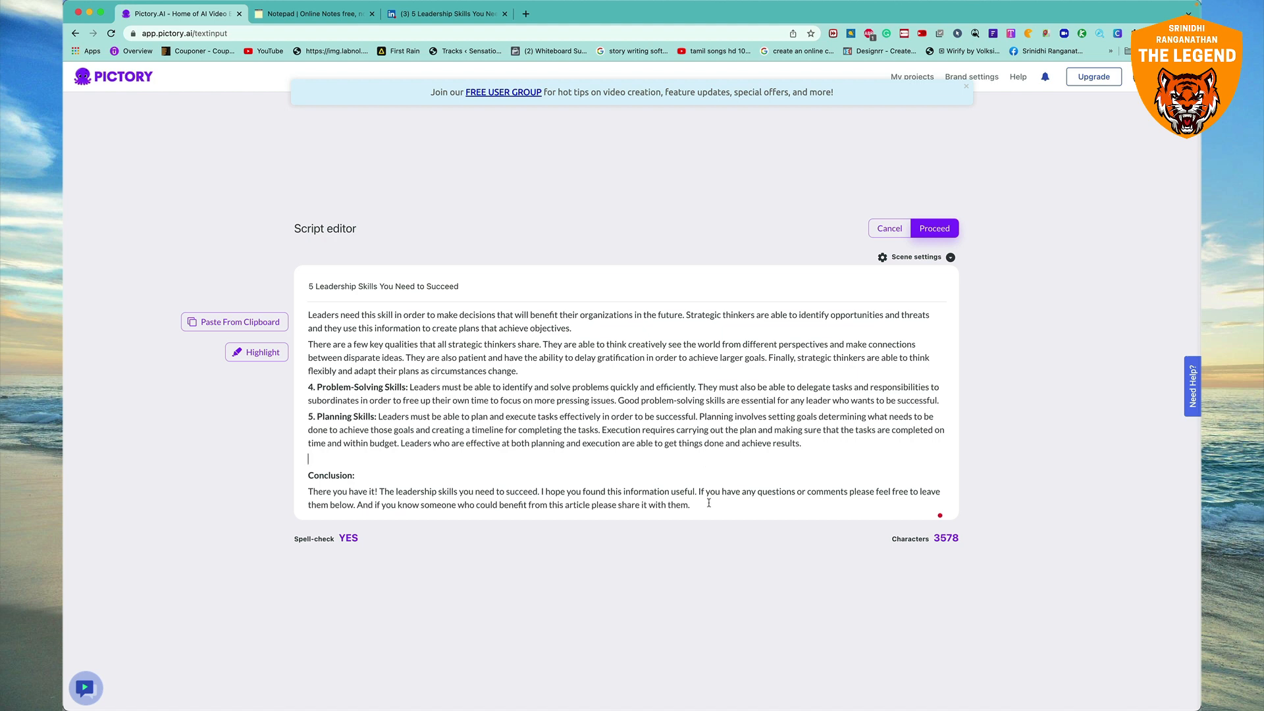
{"action": "left_click_drag", "start_coordinate": [693, 505], "coordinate": [660, 504]}
{"action": "left_click", "coordinate": [616, 503]}
{"action": "left_click_drag", "start_coordinate": [541, 491], "coordinate": [378, 492]}
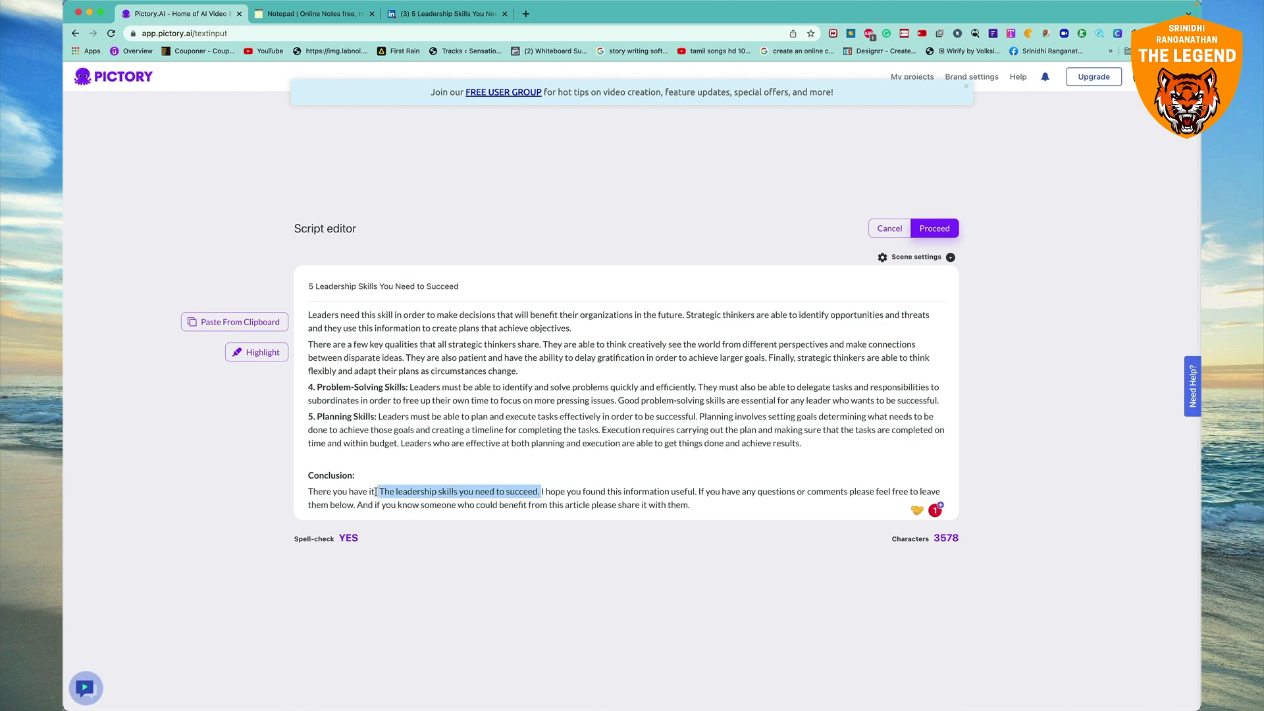
{"action": "left_click", "coordinate": [270, 351]}
Insert a blank line above the "5 Leadership Skills You Need to Succeed" heading in the script
{"action": "scroll", "coordinate": [470, 459], "scroll_direction": "up", "scroll_amount": 10}
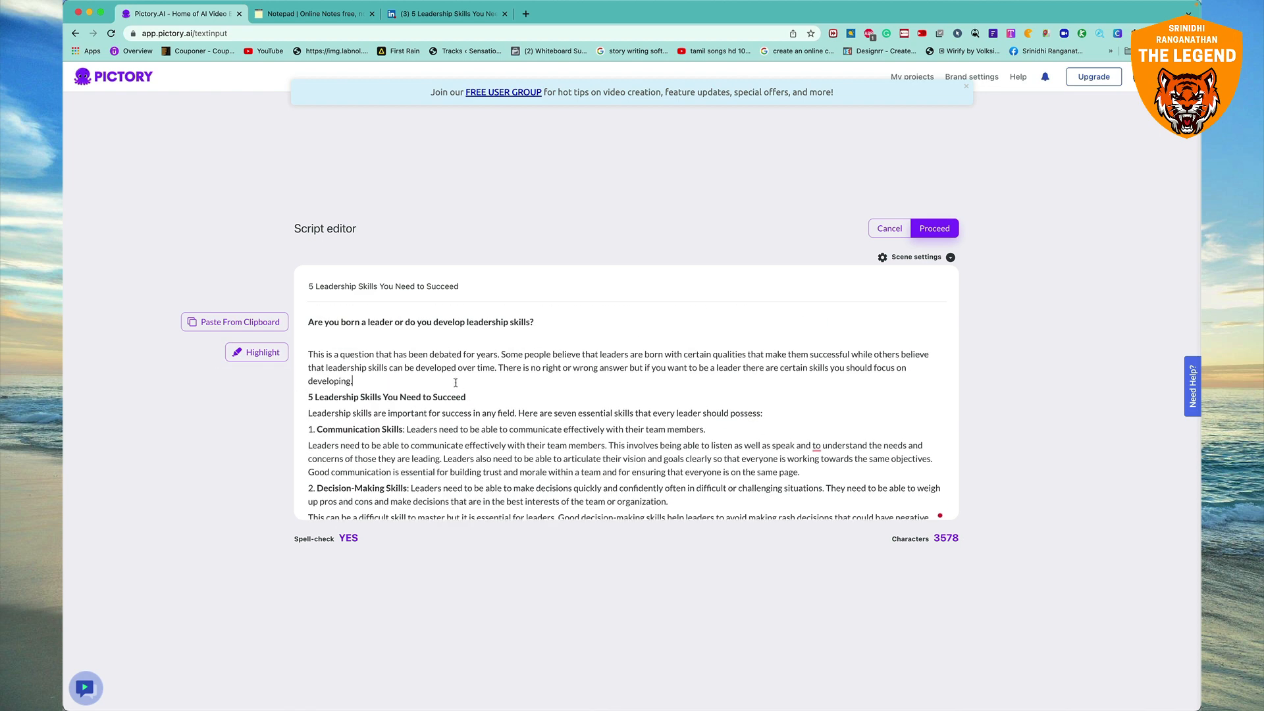
{"action": "key", "text": "Return"}
{"action": "scroll", "coordinate": [514, 383], "scroll_direction": "down", "scroll_amount": 10}
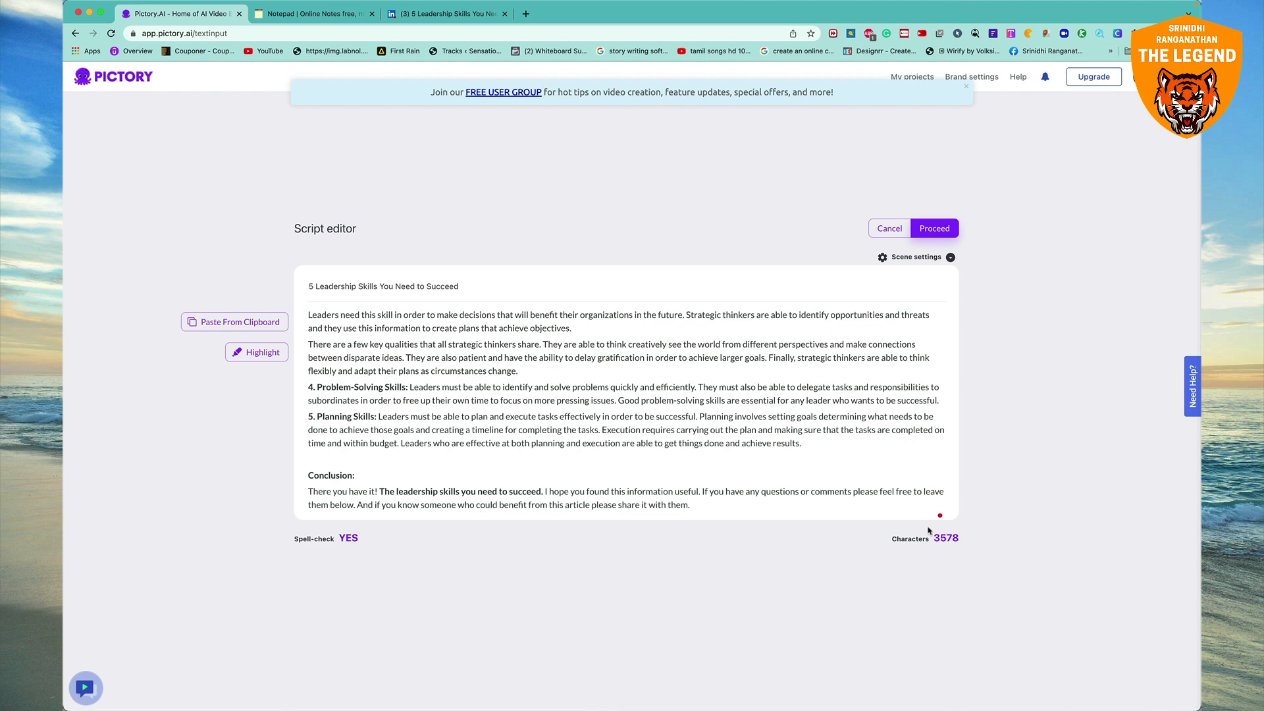
{"action": "scroll", "coordinate": [811, 457], "scroll_direction": "up", "scroll_amount": 10}
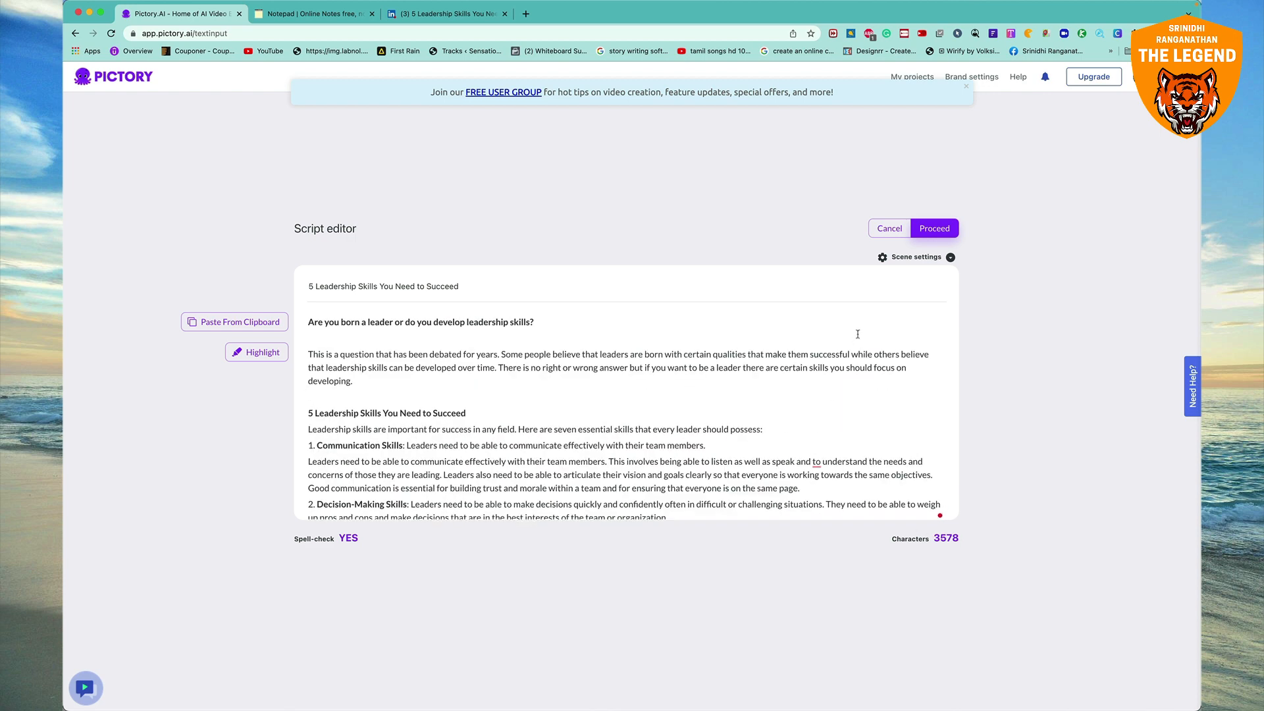
Set new scenes to be created on Both sentence and line breaks in the scene settings, and proceed with the script
{"action": "left_click", "coordinate": [883, 259]}
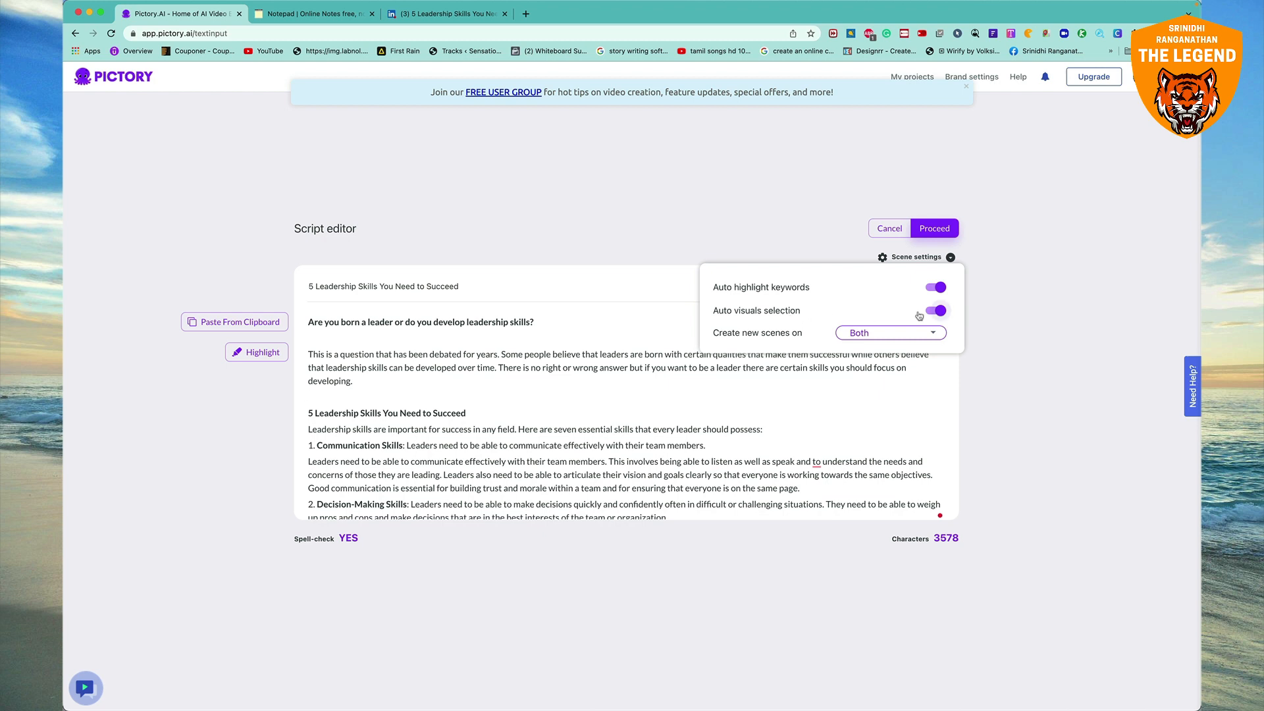
{"action": "left_click", "coordinate": [909, 333]}
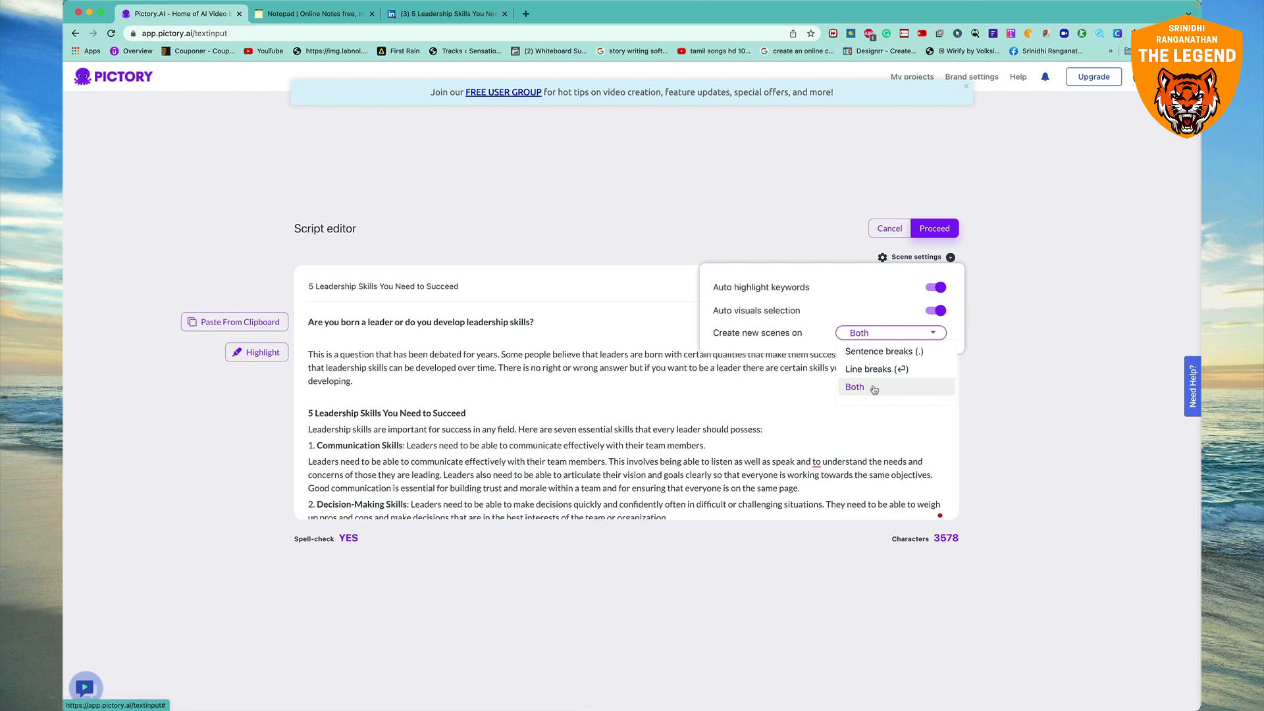
{"action": "left_click", "coordinate": [897, 393]}
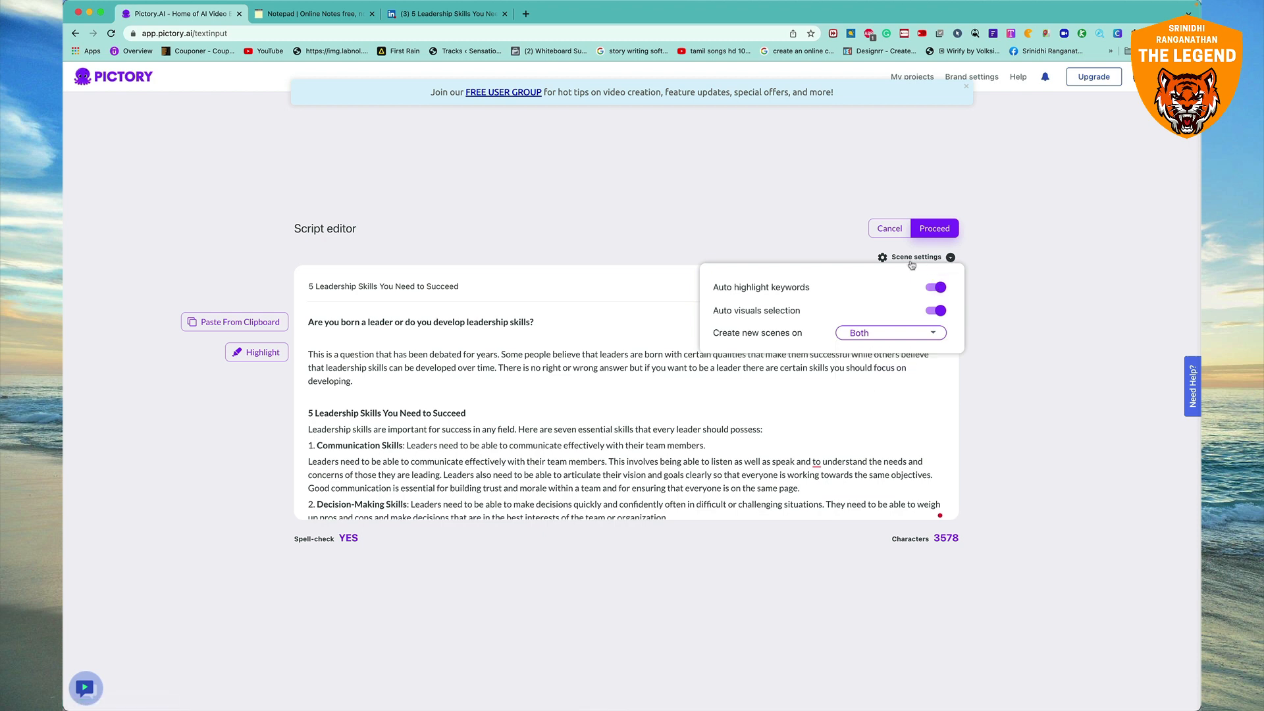
{"action": "left_click", "coordinate": [885, 260]}
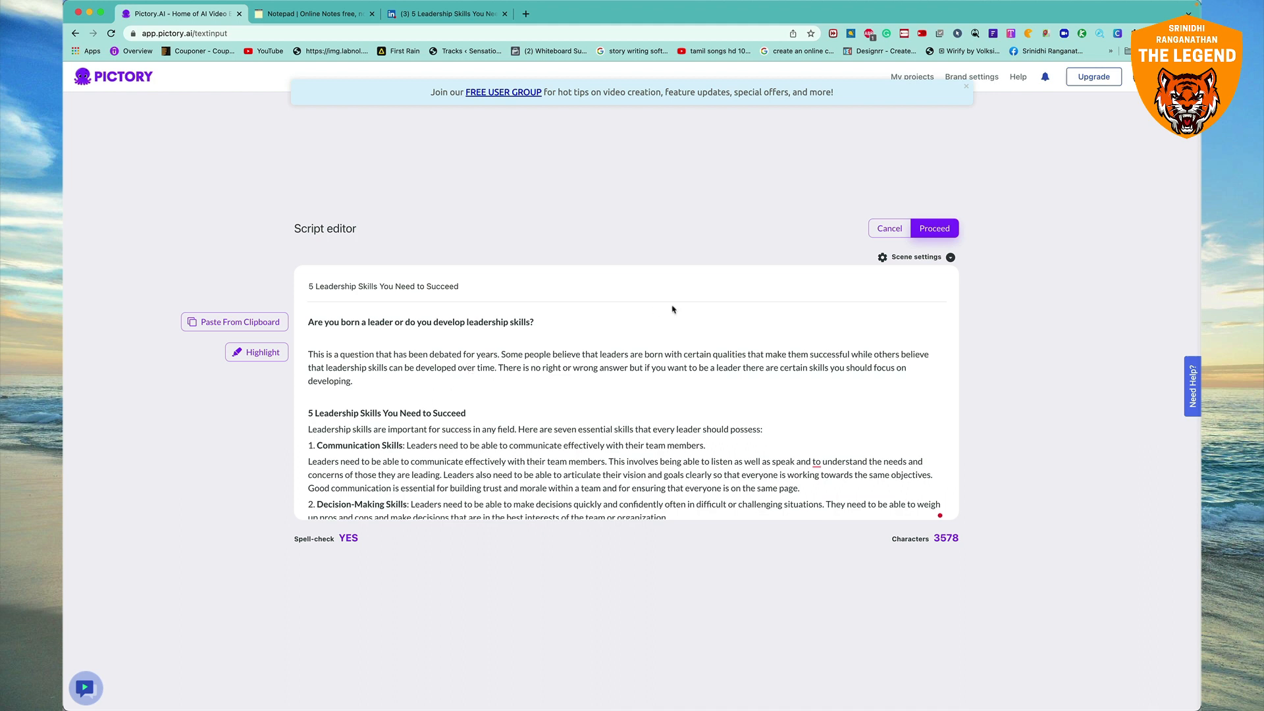
{"action": "left_click", "coordinate": [949, 230]}
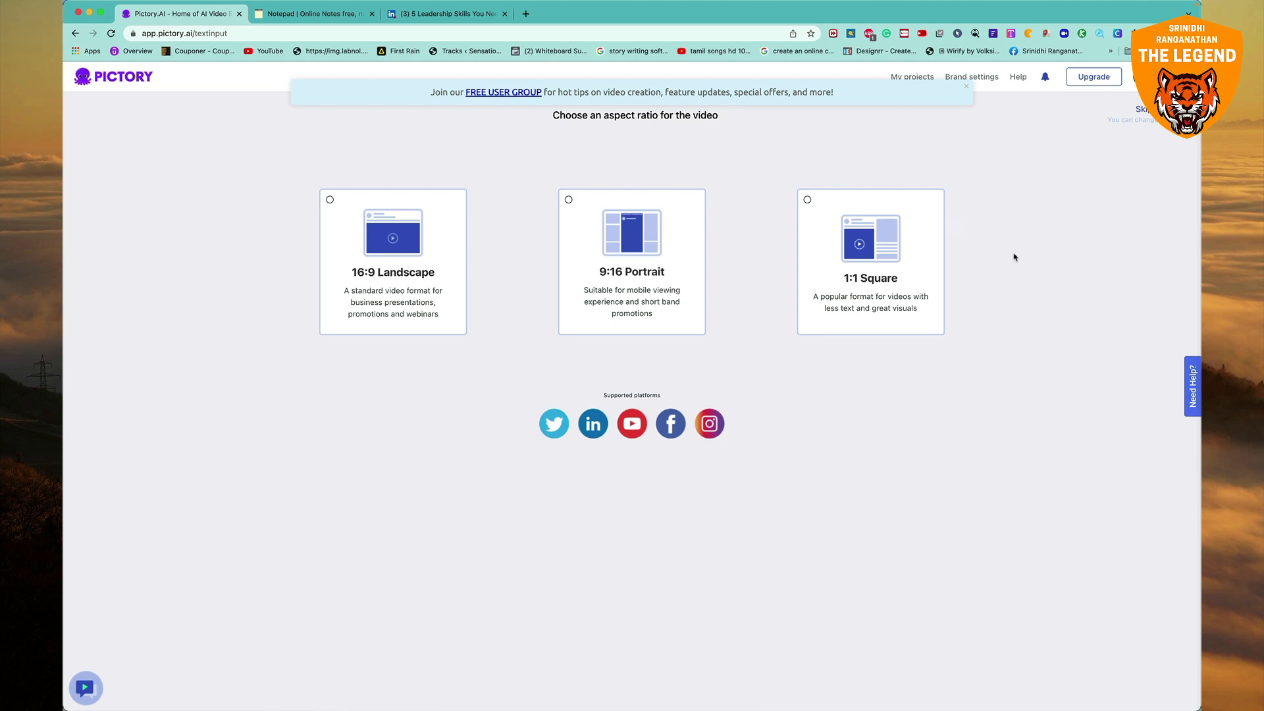
Compare the 16:9 Landscape, 9:16 Portrait and 1:1 Square aspect ratios and the platforms each one supports
{"action": "left_click", "coordinate": [403, 210]}
{"action": "left_click", "coordinate": [644, 307]}
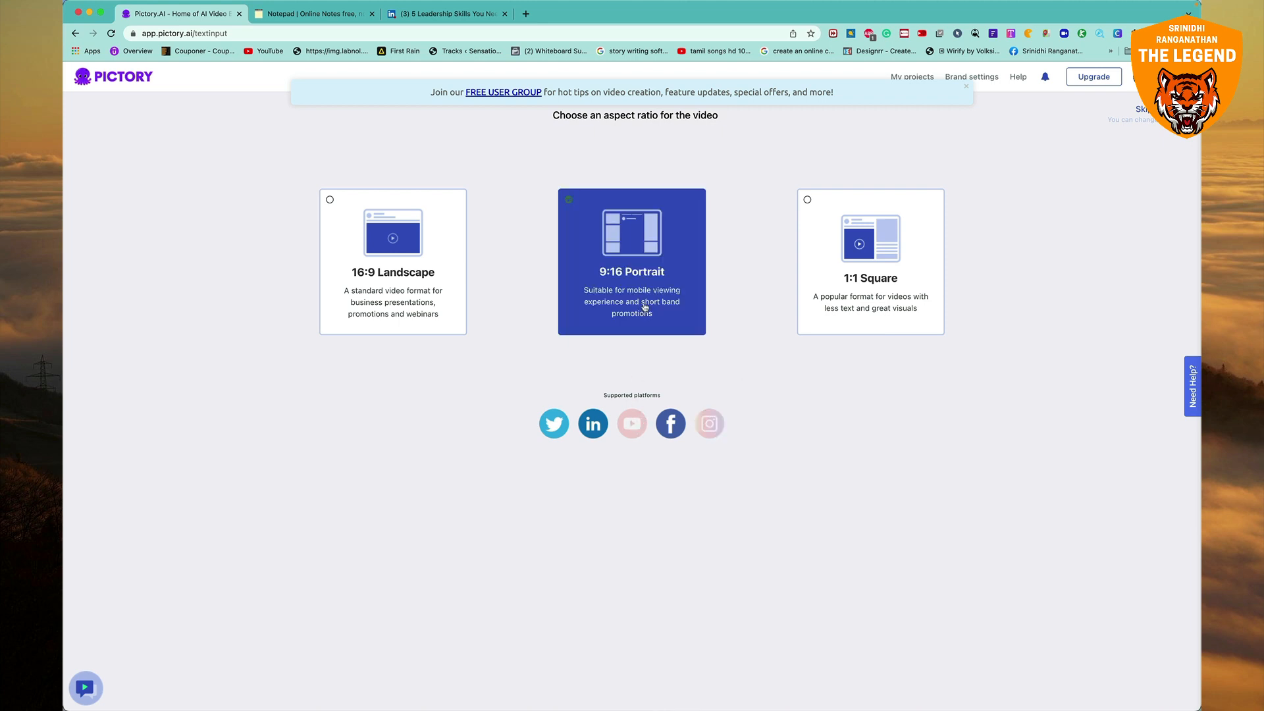
{"action": "left_click", "coordinate": [872, 235]}
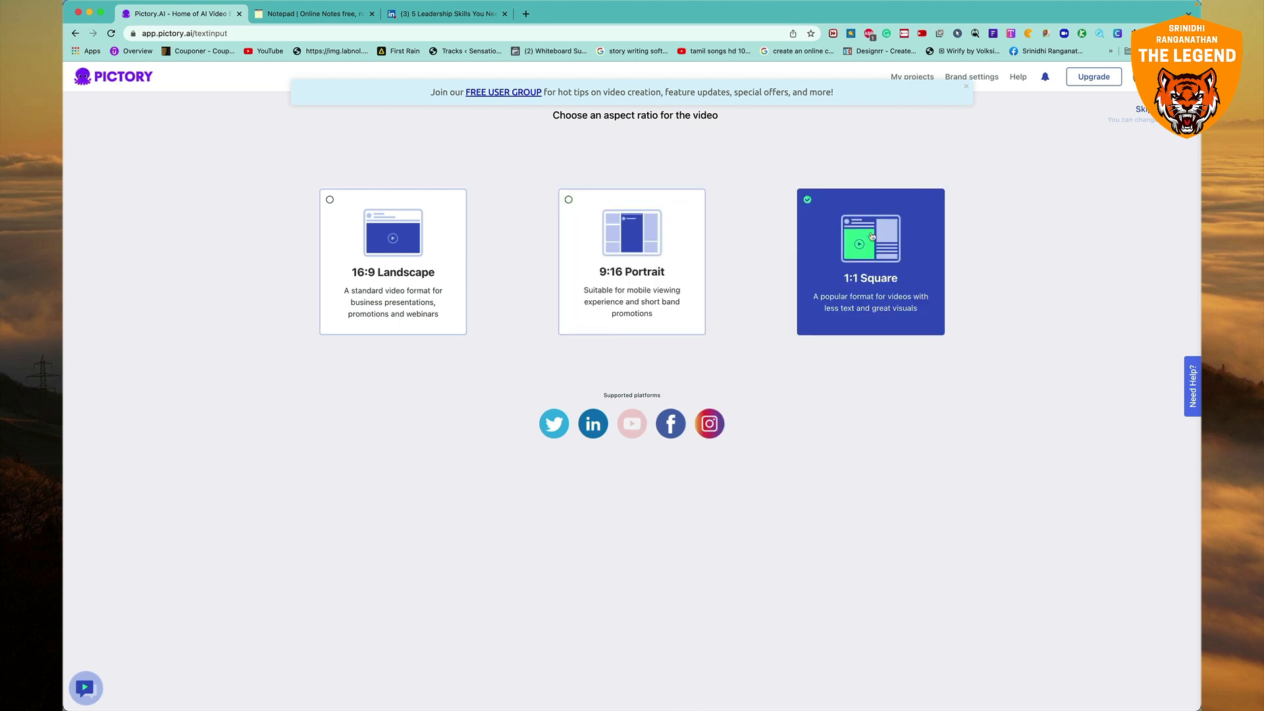
{"action": "left_click", "coordinate": [646, 261]}
{"action": "left_click", "coordinate": [809, 273]}
{"action": "left_click", "coordinate": [666, 277]}
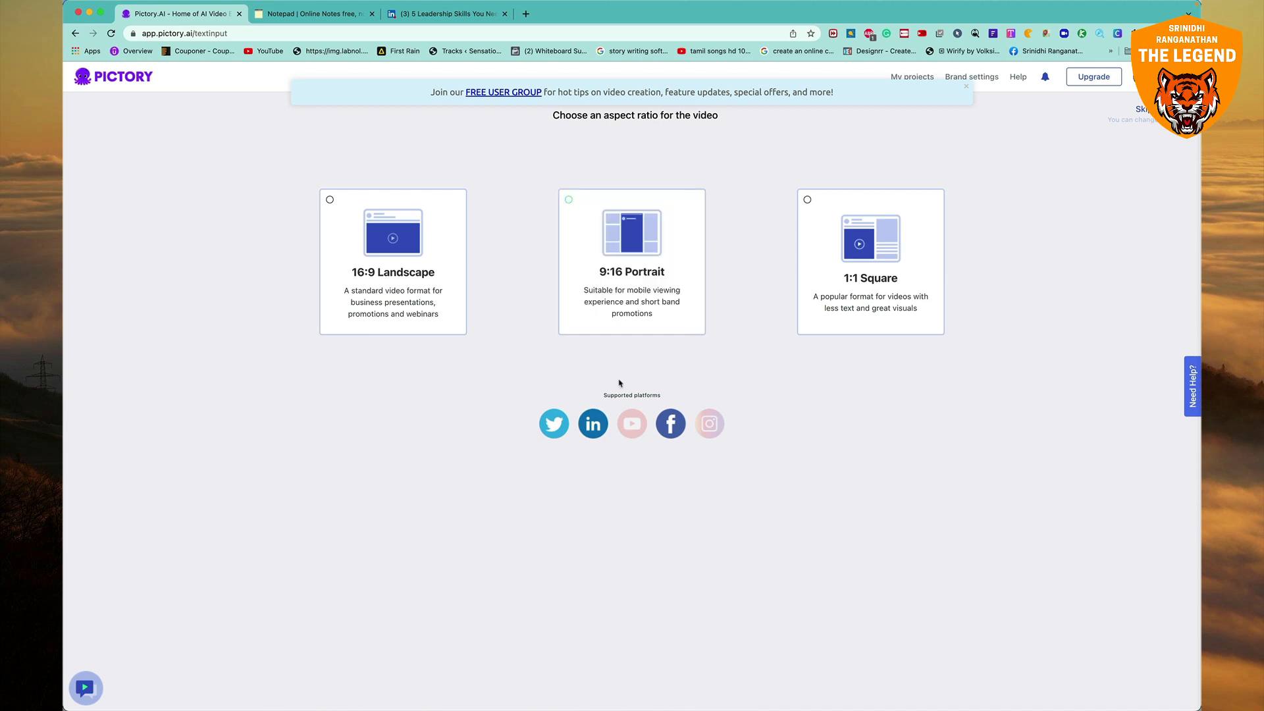
{"action": "left_click", "coordinate": [419, 281]}
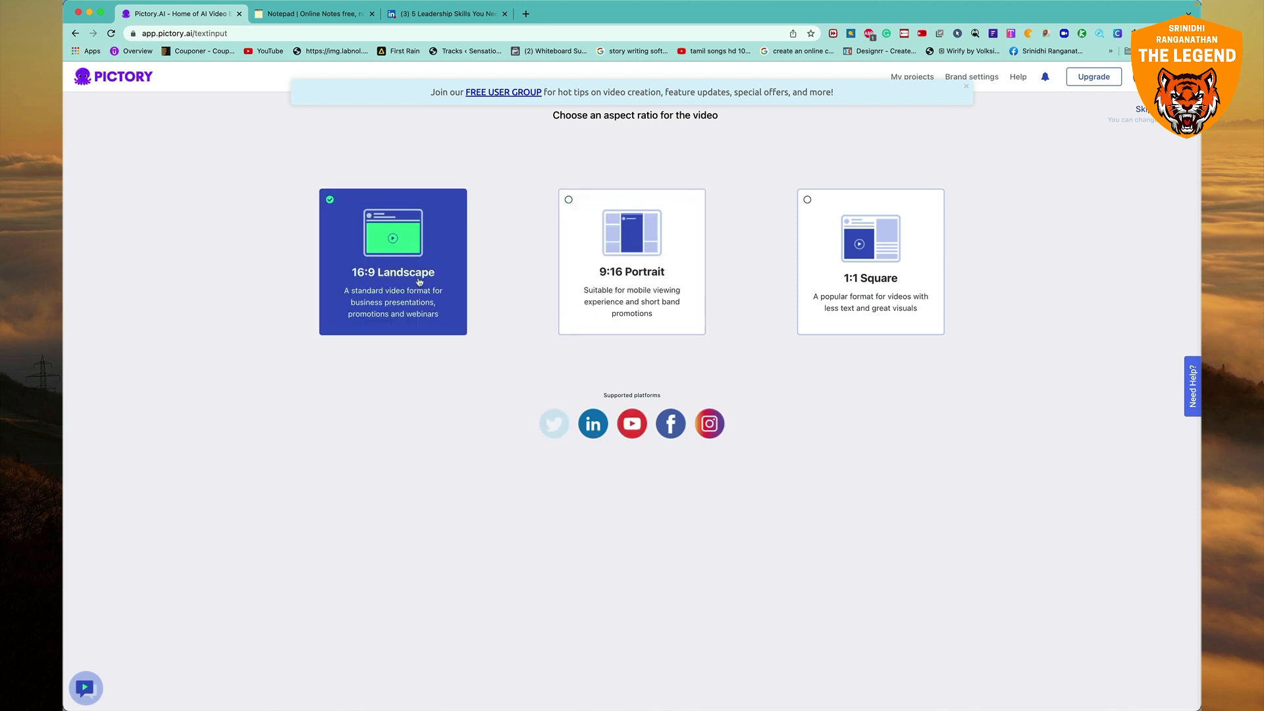
{"action": "left_click", "coordinate": [652, 284]}
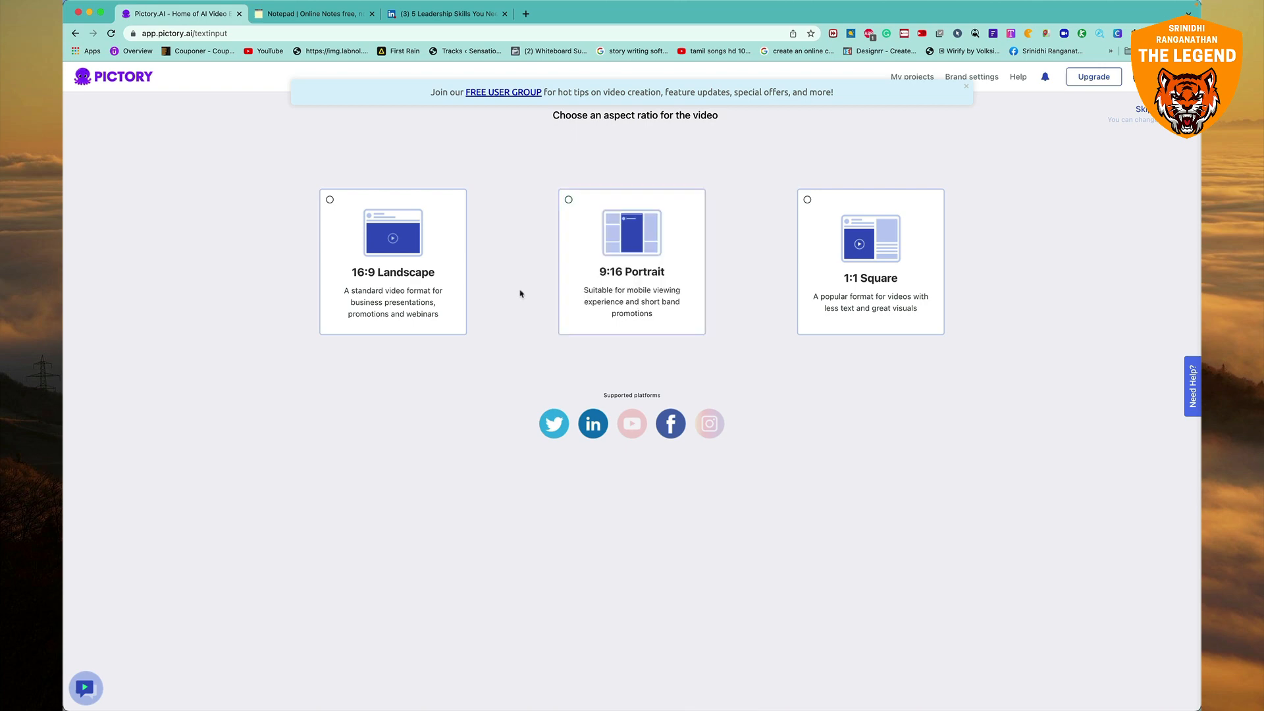
Choose the 16:9 Landscape aspect ratio and look through the generated scene list in the storyboard
{"action": "left_click", "coordinate": [358, 221]}
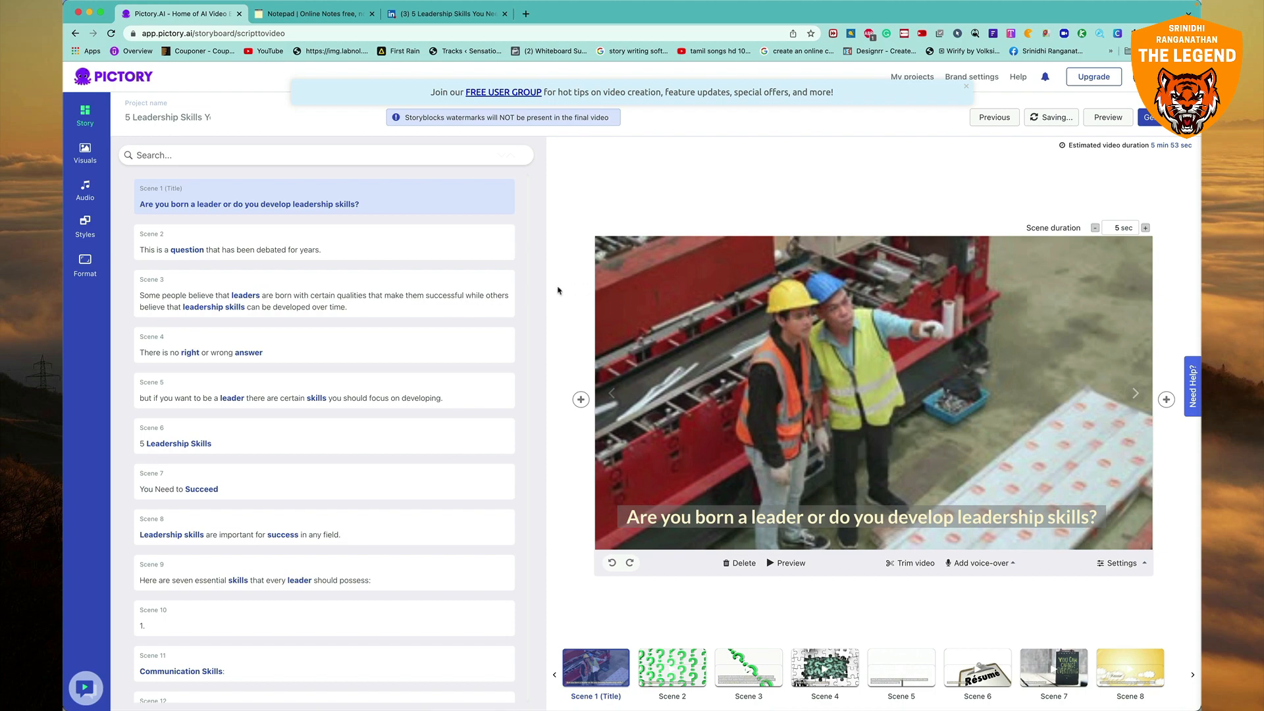
{"action": "scroll", "coordinate": [484, 333], "scroll_direction": "down", "scroll_amount": 3}
{"action": "scroll", "coordinate": [481, 339], "scroll_direction": "down", "scroll_amount": 20}
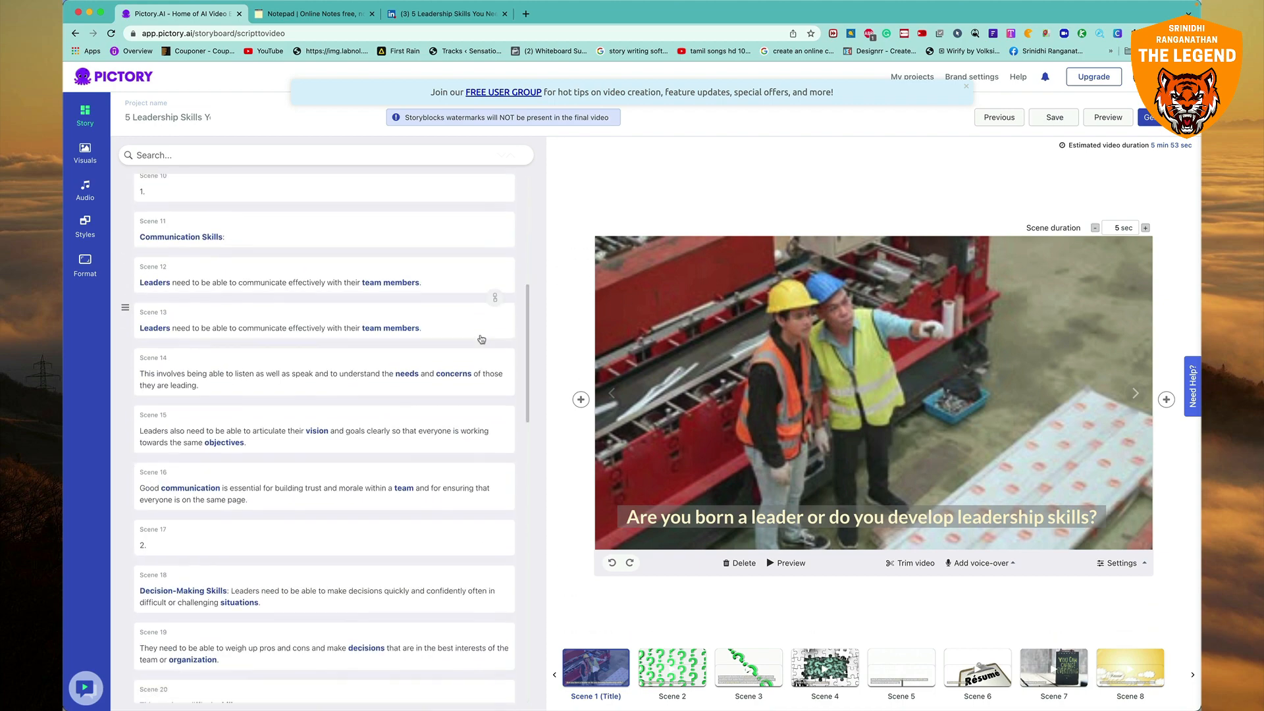
{"action": "scroll", "coordinate": [481, 339], "scroll_direction": "up", "scroll_amount": 20}
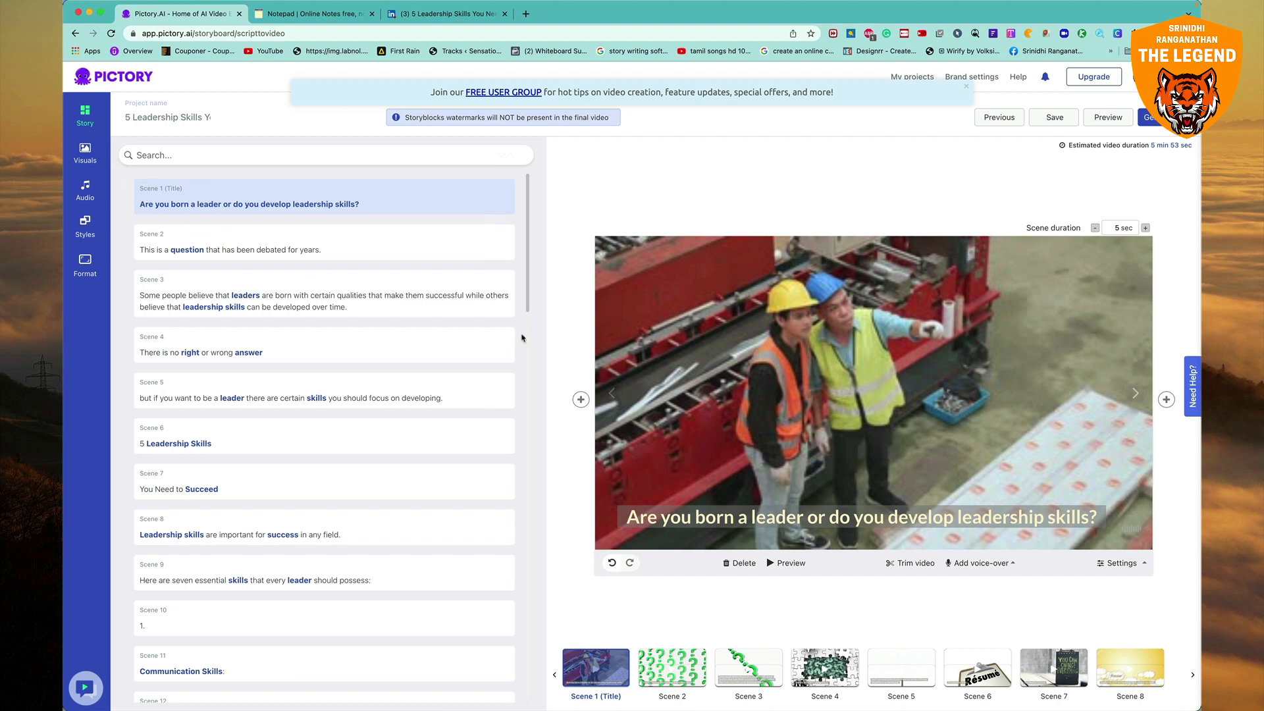
Browse the library of suggested images and videos for the title scene
{"action": "left_click", "coordinate": [83, 153]}
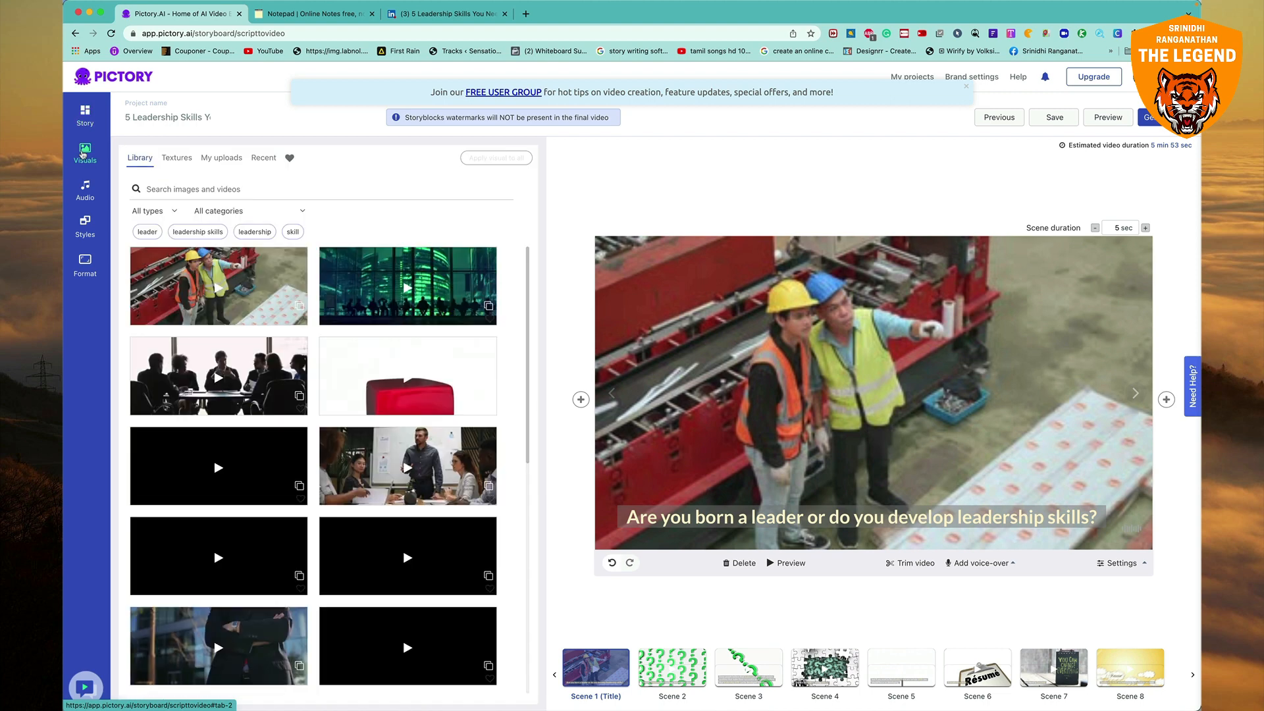
{"action": "scroll", "coordinate": [309, 427], "scroll_direction": "down", "scroll_amount": 15}
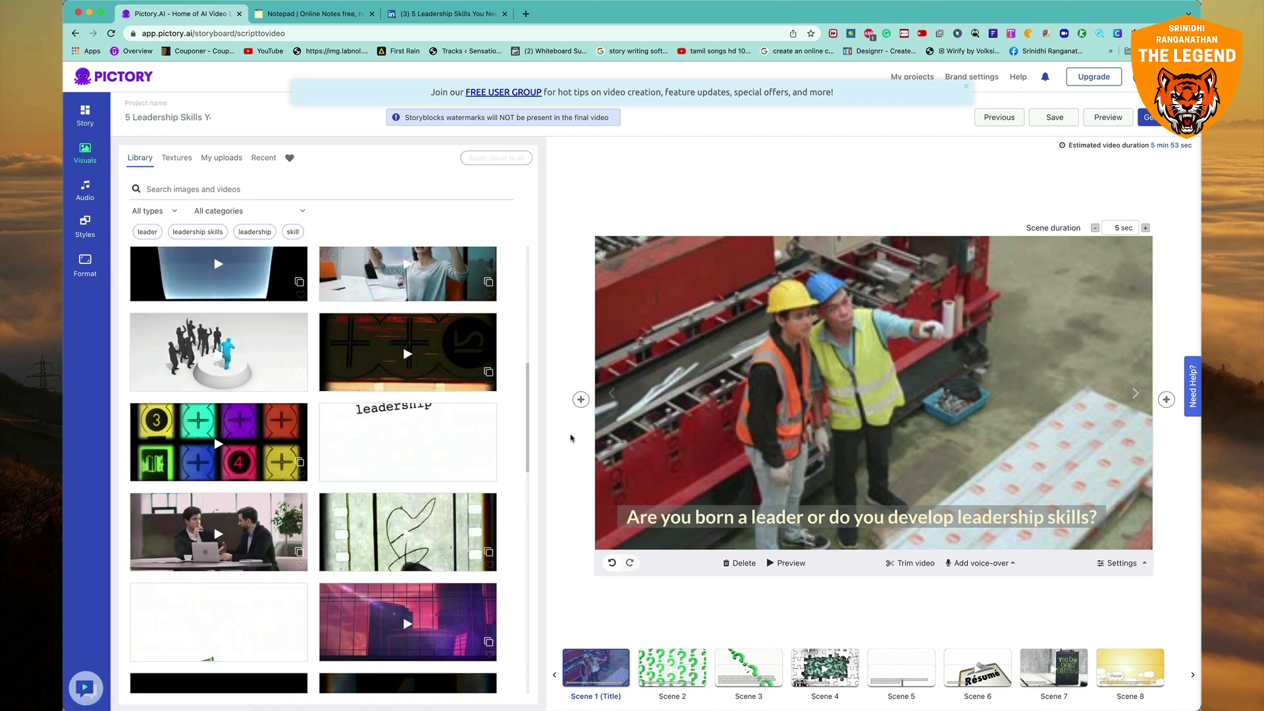
{"action": "scroll", "coordinate": [453, 411], "scroll_direction": "up", "scroll_amount": 8}
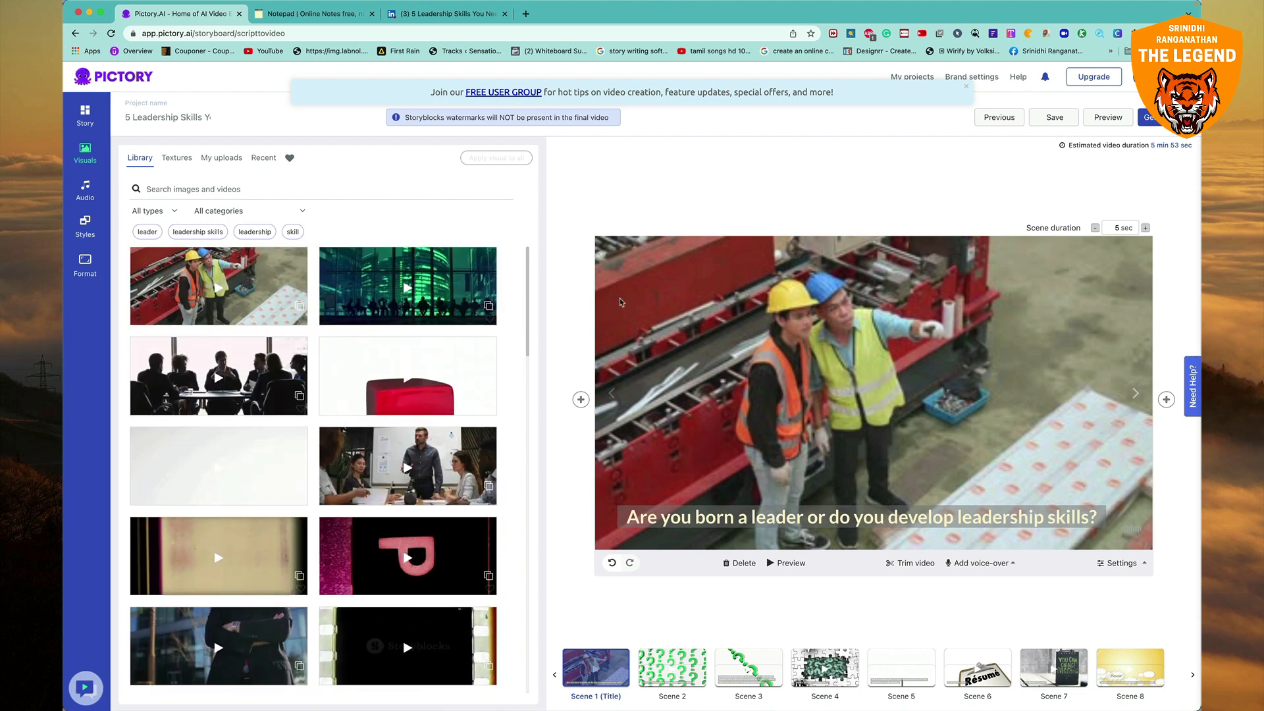
Open the project's audio options and show the personal uploads for background music
{"action": "left_click", "coordinate": [86, 189]}
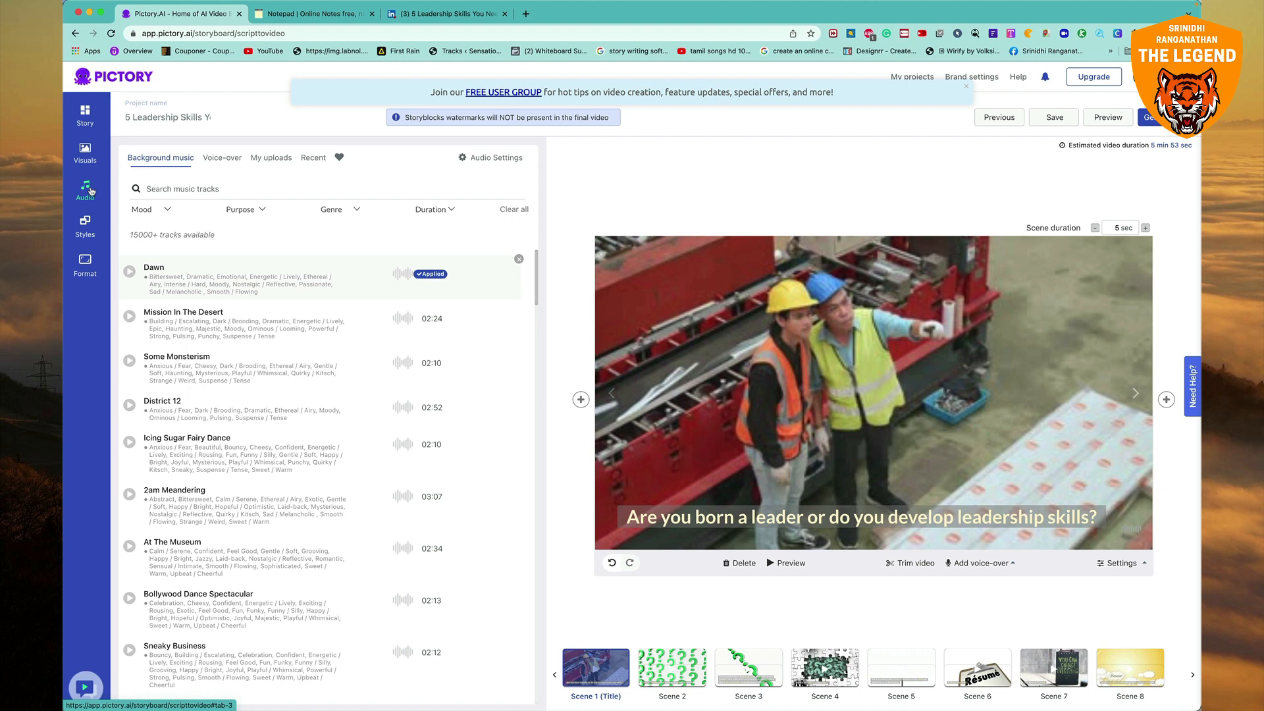
{"action": "left_click", "coordinate": [267, 158]}
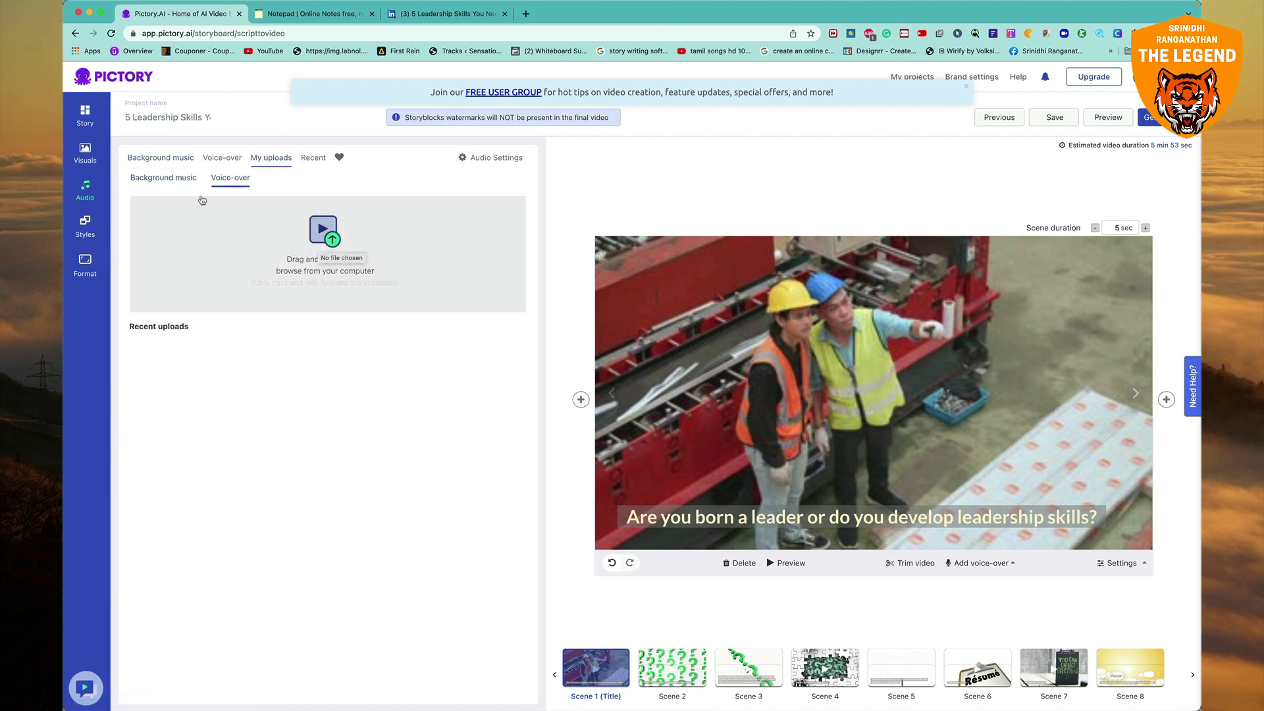
{"action": "left_click", "coordinate": [184, 179]}
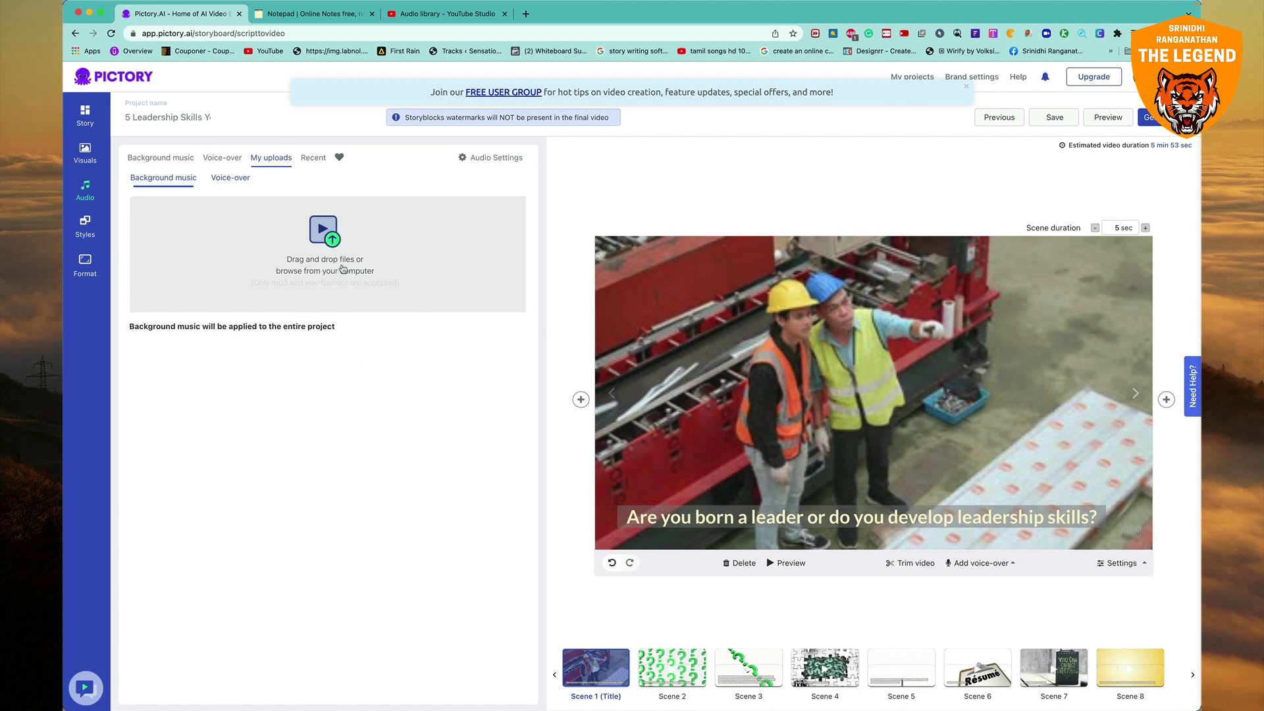
Browse the Downloads folder grouped by Date Created and select Out On My Skateboard - Mini Vandals.mp3 as the background music to upload
{"action": "left_click", "coordinate": [332, 287]}
{"action": "left_click", "coordinate": [361, 249]}
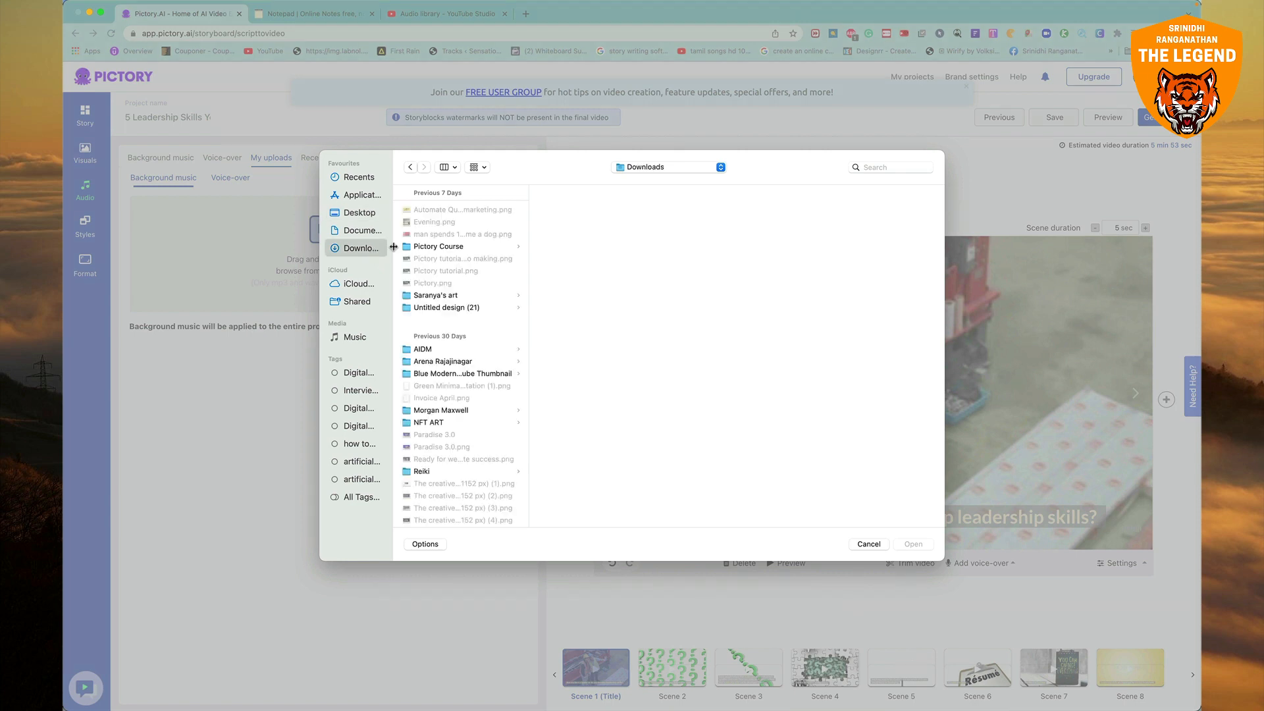
{"action": "scroll", "coordinate": [485, 324], "scroll_direction": "down", "scroll_amount": 6}
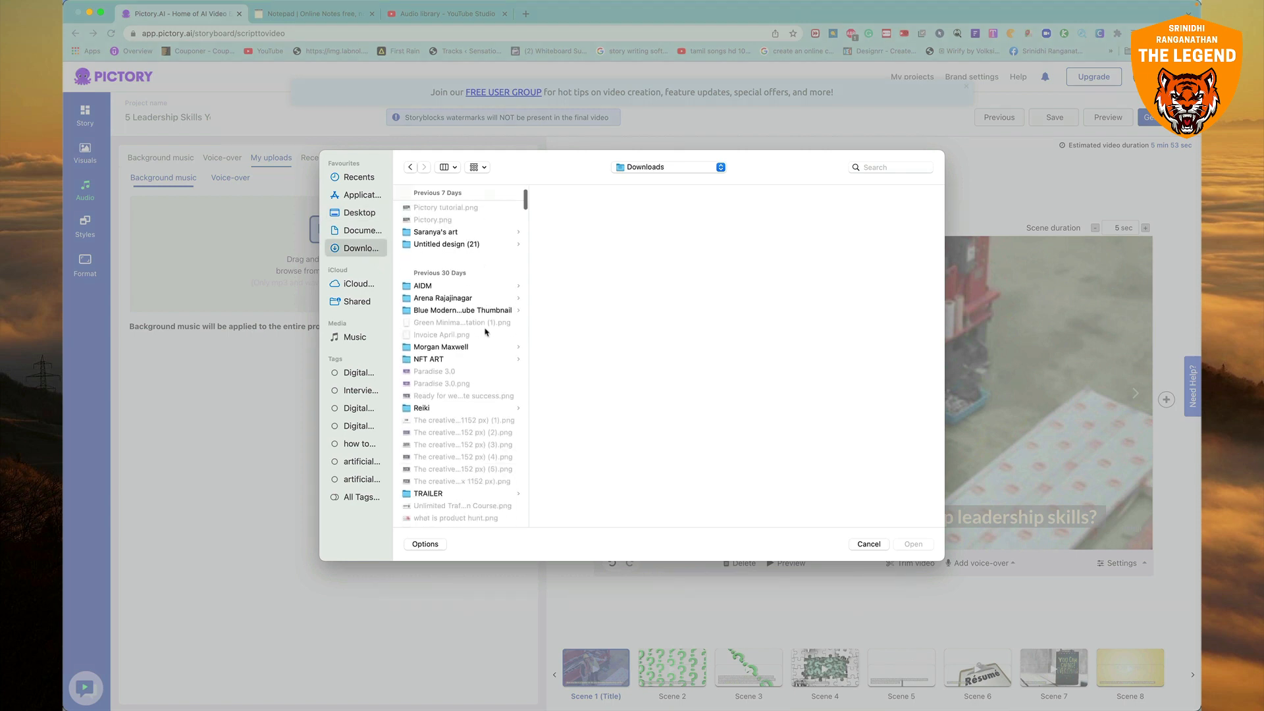
{"action": "scroll", "coordinate": [485, 331], "scroll_direction": "up", "scroll_amount": 6}
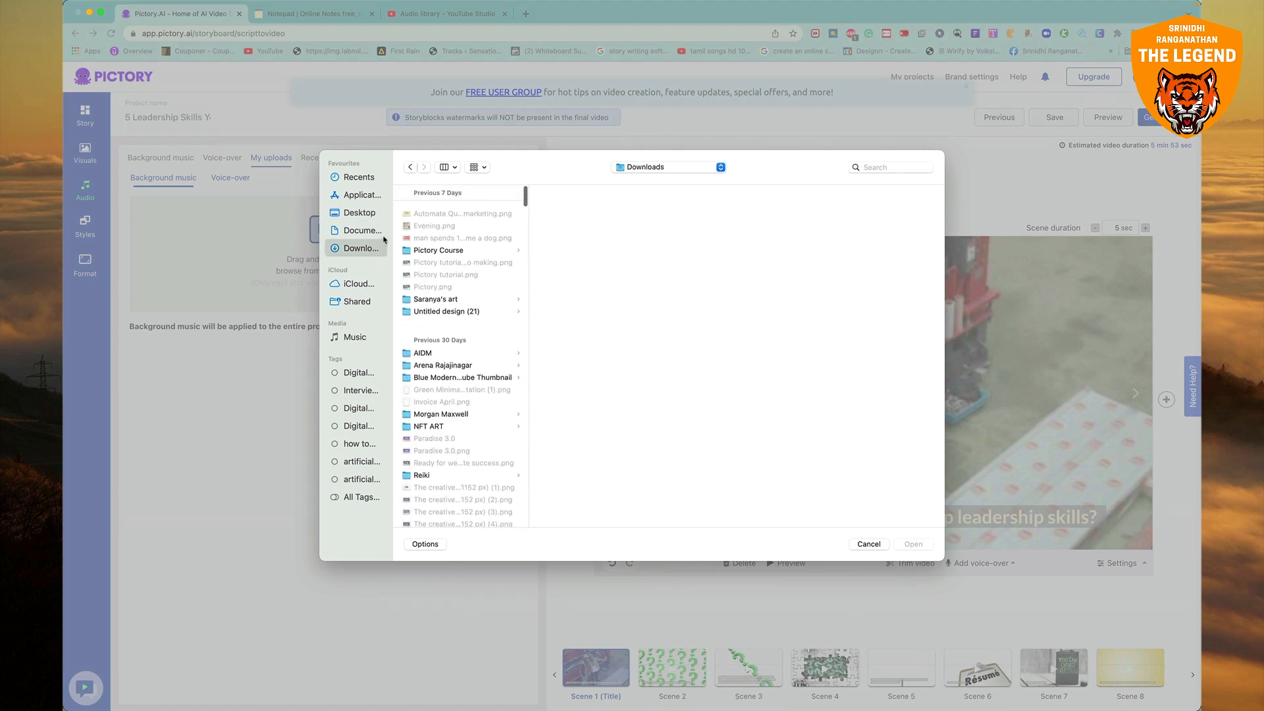
{"action": "left_click", "coordinate": [473, 168]}
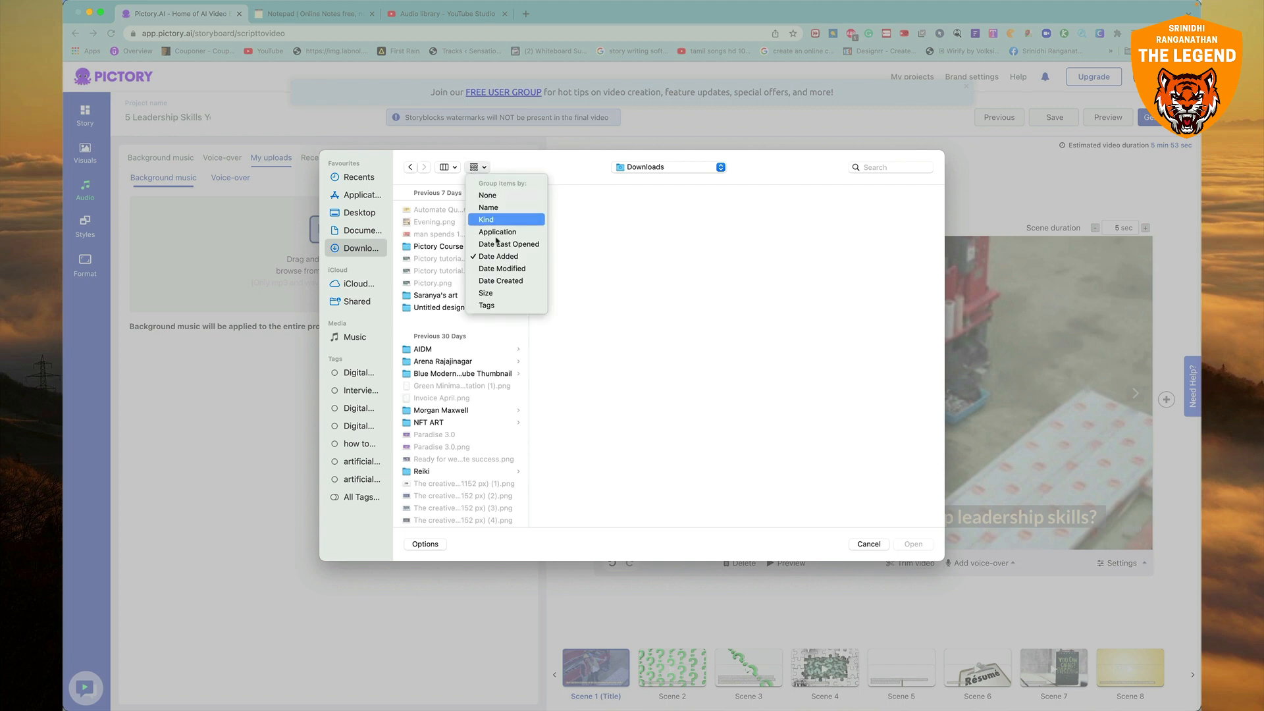
{"action": "left_click", "coordinate": [507, 286]}
{"action": "left_click", "coordinate": [497, 260]}
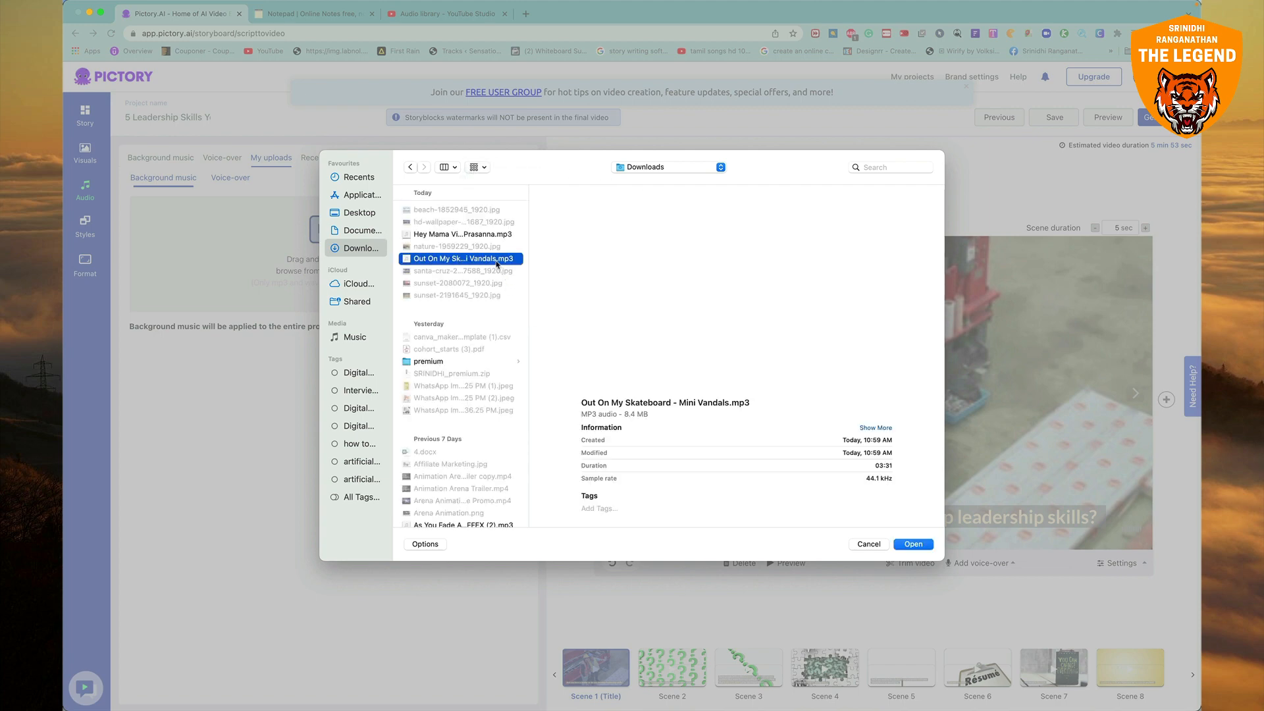